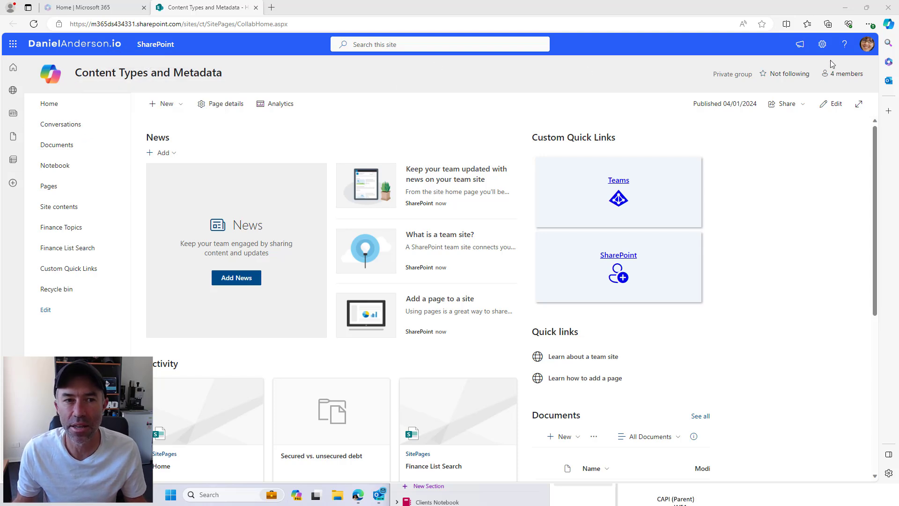
# Go from site settings to Site content types and start a new content type
pyautogui.click(823, 45)
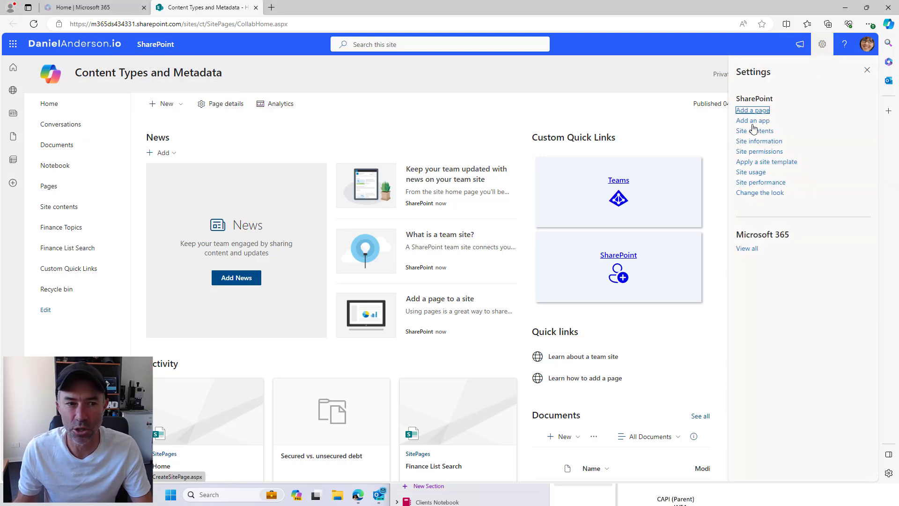
pyautogui.click(752, 142)
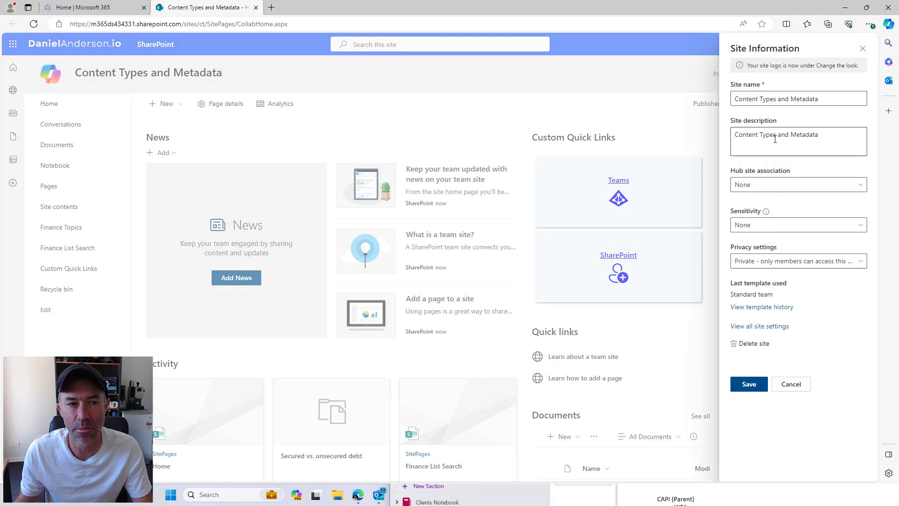
pyautogui.click(764, 326)
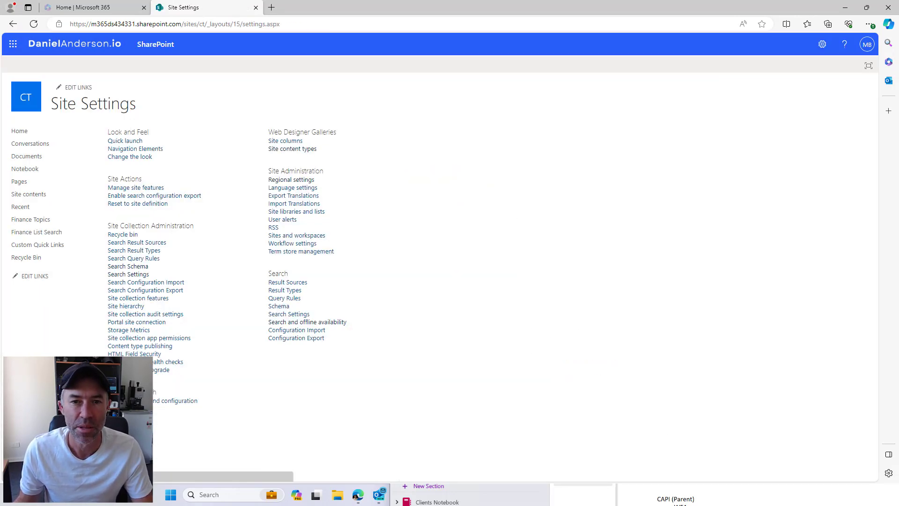
pyautogui.tripleClick(298, 132)
pyautogui.click(292, 148)
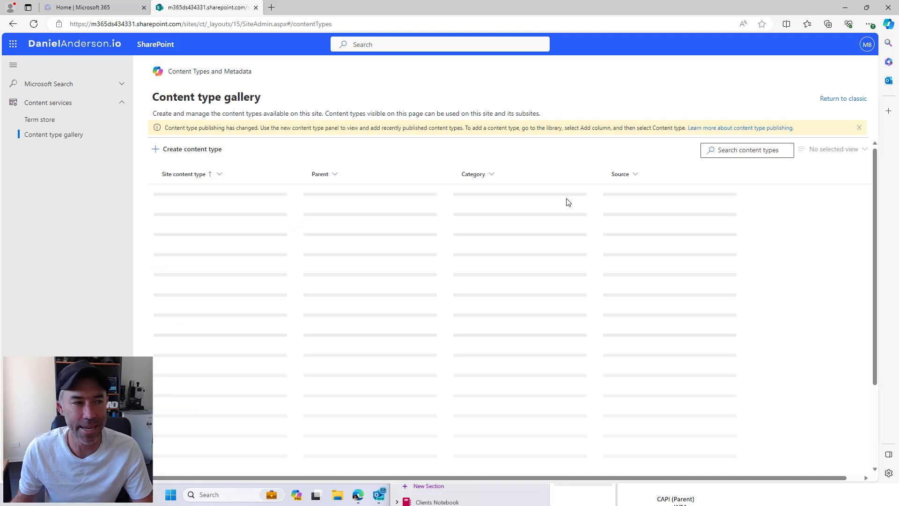
pyautogui.click(193, 157)
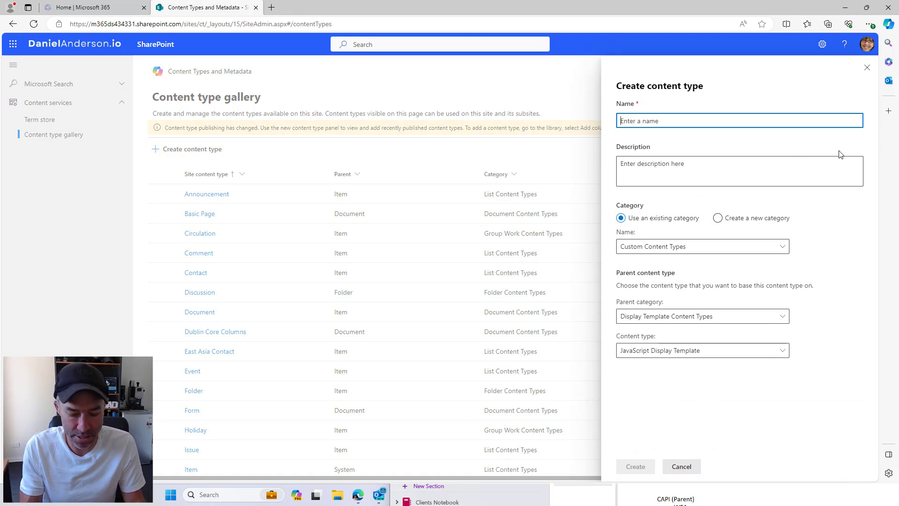
# Name the content type Custom Site Page and place it in a newly named category
pyautogui.write('Custom Site Page')
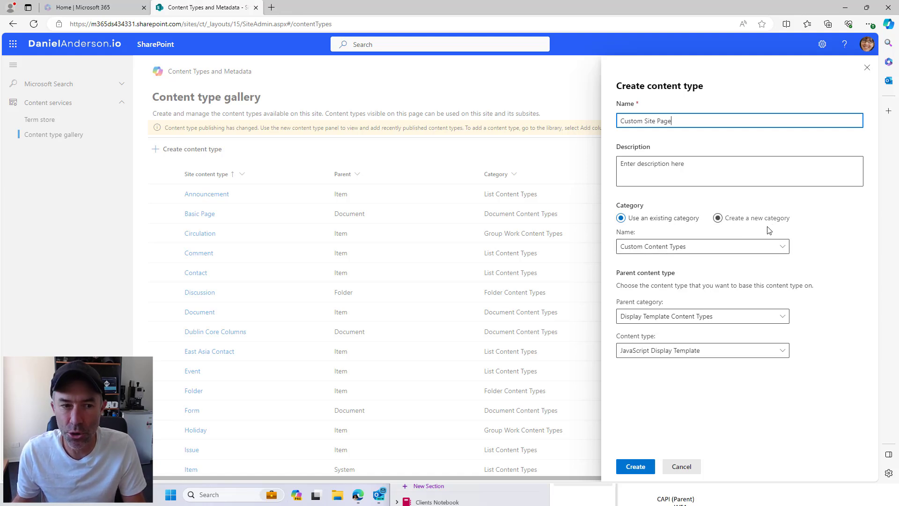
pyautogui.click(728, 247)
pyautogui.click(757, 225)
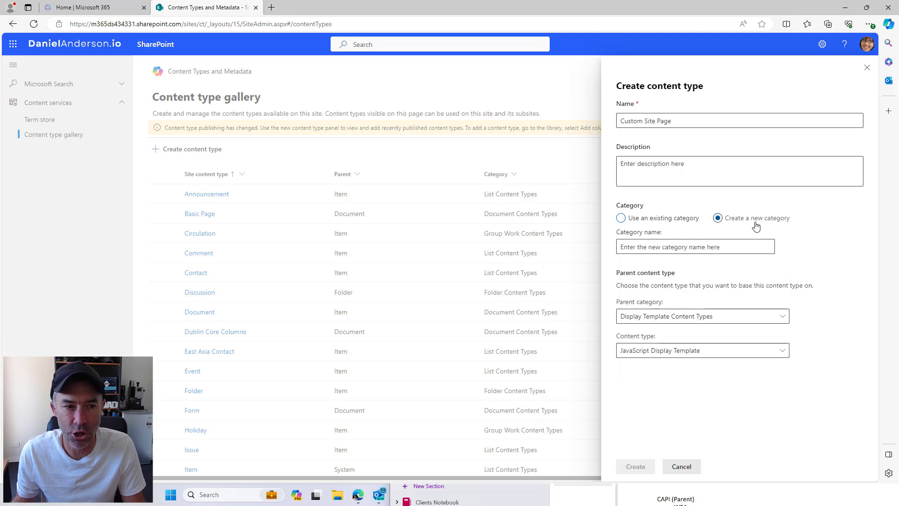
pyautogui.click(697, 250)
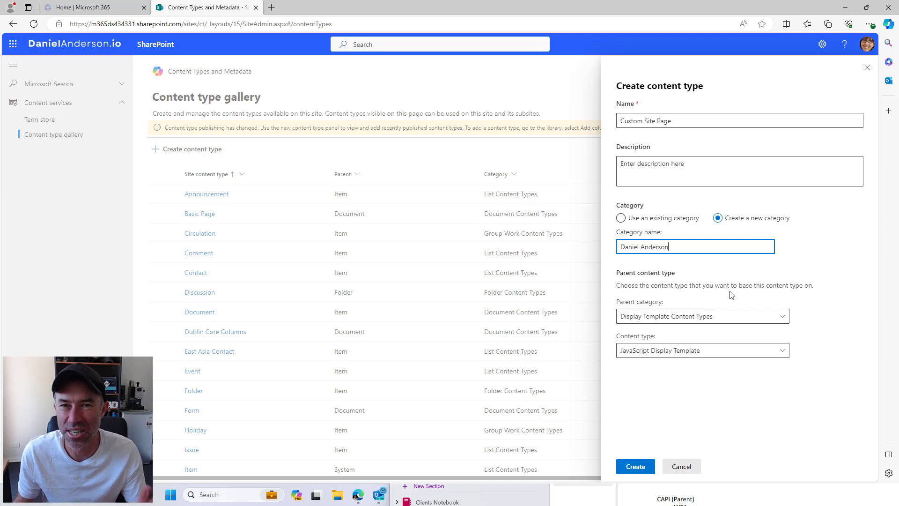
pyautogui.moveTo(623, 275); pyautogui.dragTo(689, 283)
pyautogui.click(761, 285)
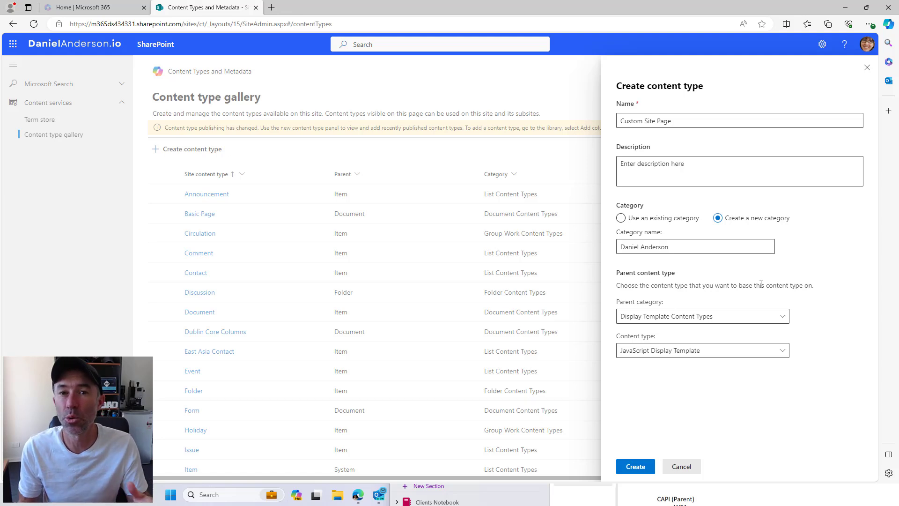
# Set its parent to Document Content Types > Site Page and create it
pyautogui.click(715, 321)
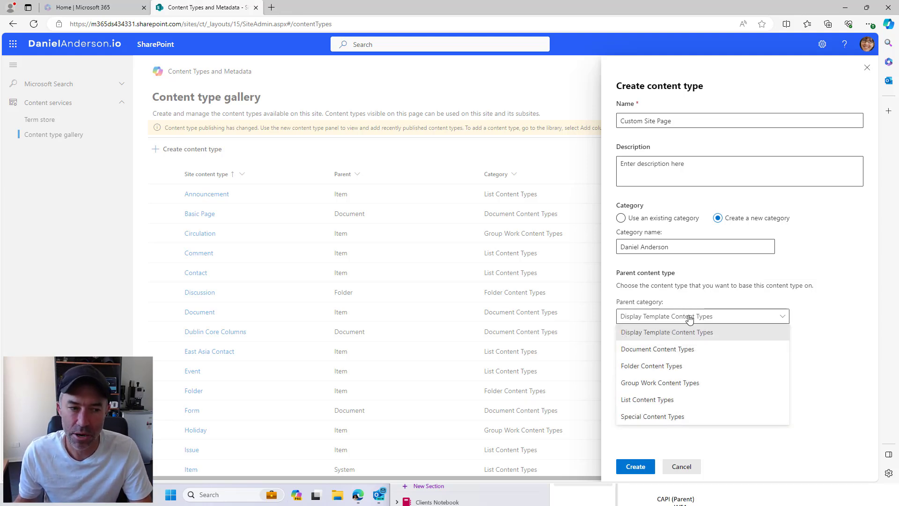
pyautogui.click(656, 351)
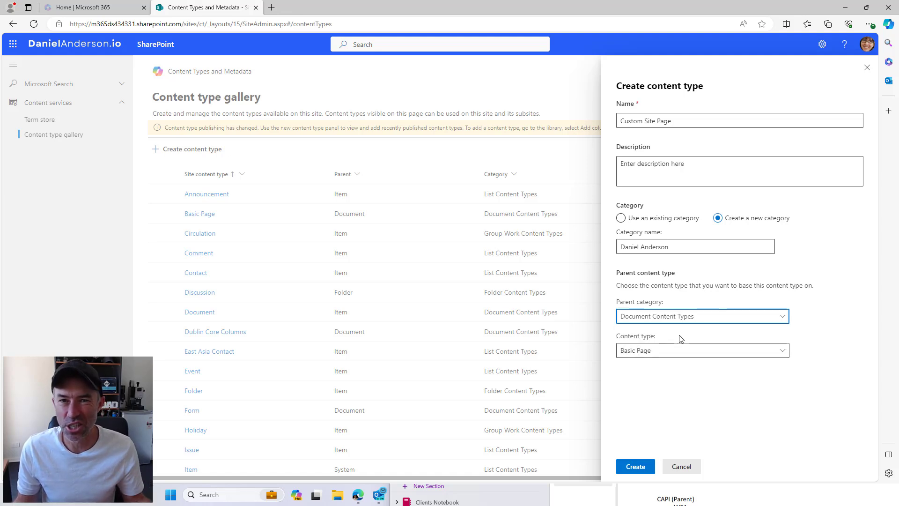
pyautogui.click(647, 351)
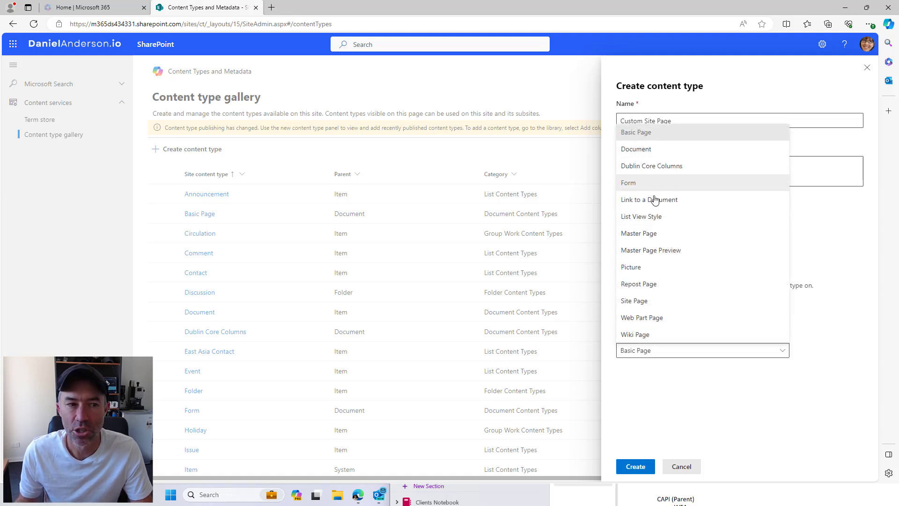
pyautogui.click(634, 302)
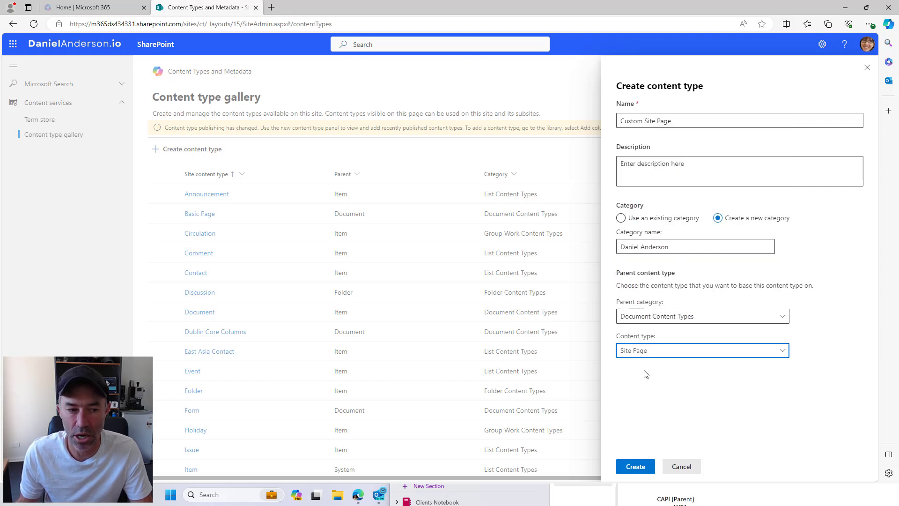
pyautogui.click(635, 465)
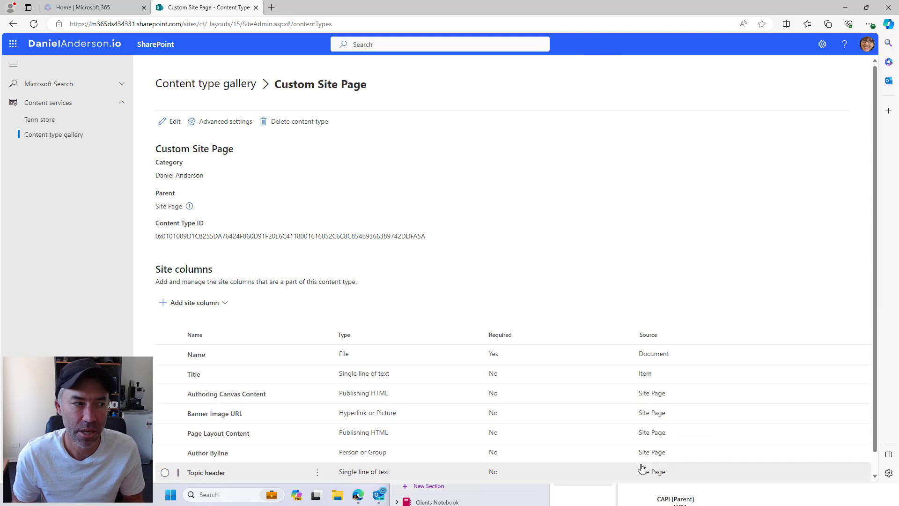
# Scroll to the Custom Site Page columns and bring up the Add site column options
pyautogui.scroll(-1, 526, 302)
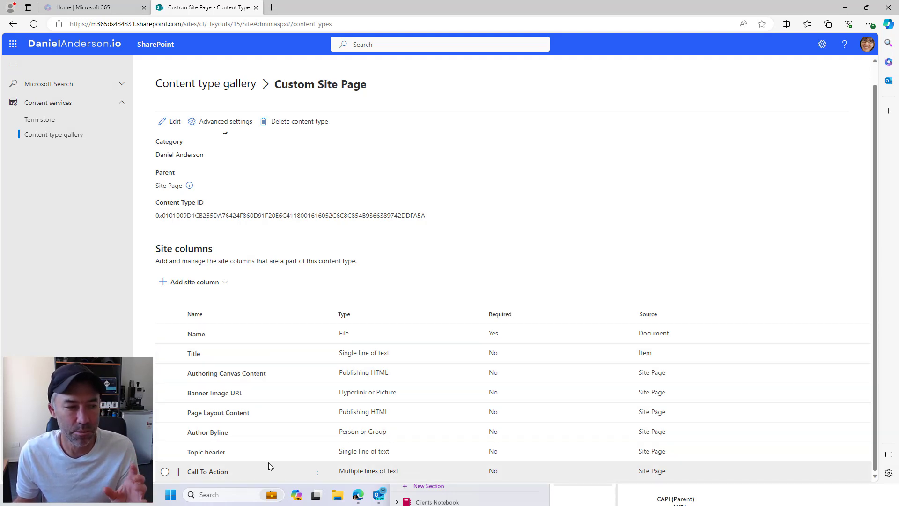
pyautogui.click(195, 284)
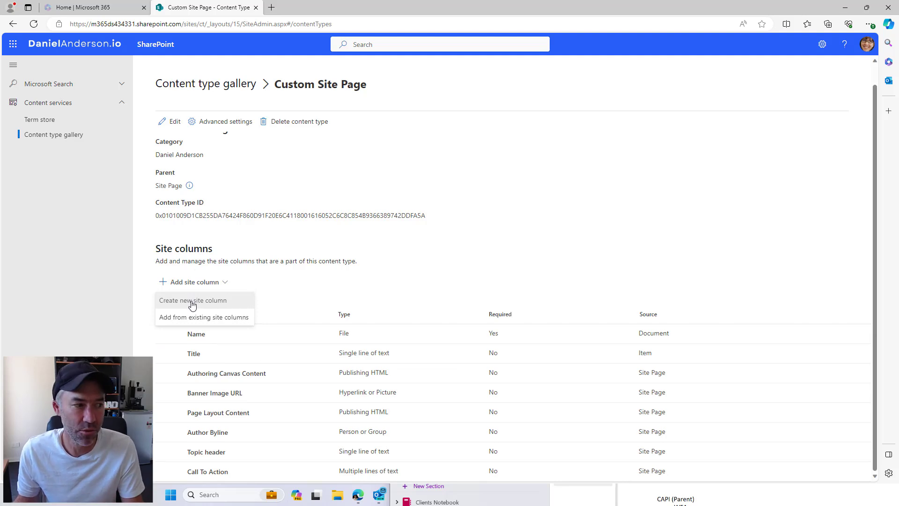
# Define a new PageCategory site column of type Choice in a new category
pyautogui.click(221, 303)
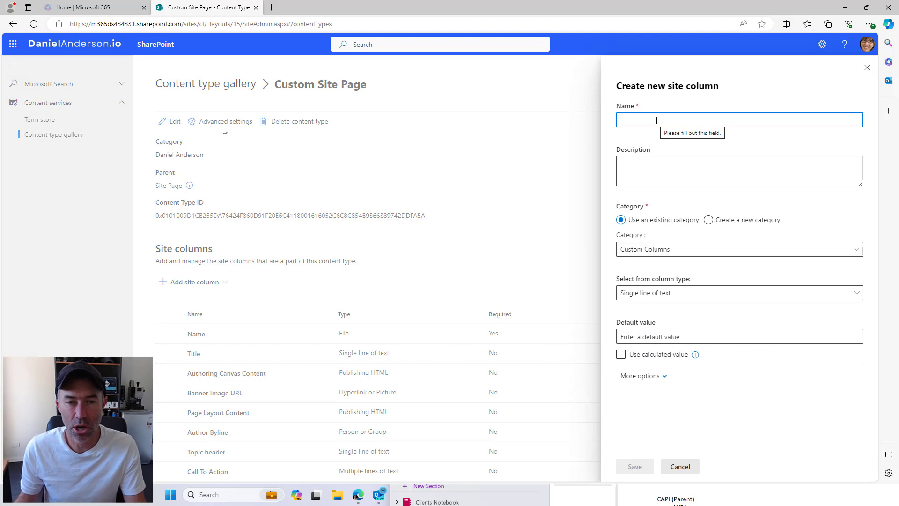
pyautogui.write('PageCategory')
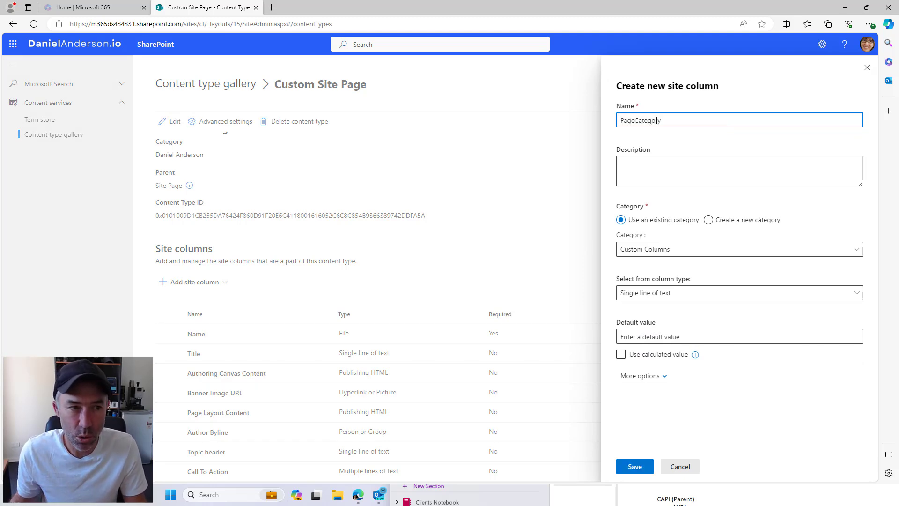
pyautogui.click(720, 220)
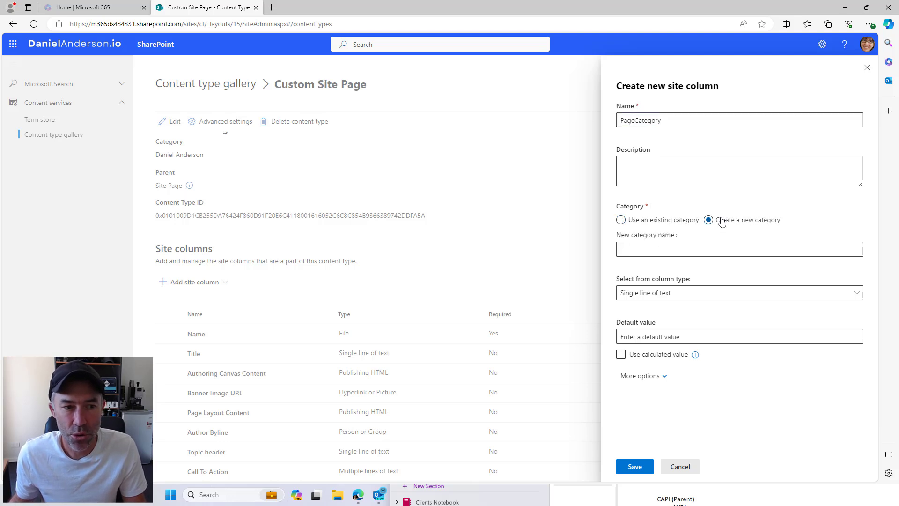
pyautogui.click(706, 253)
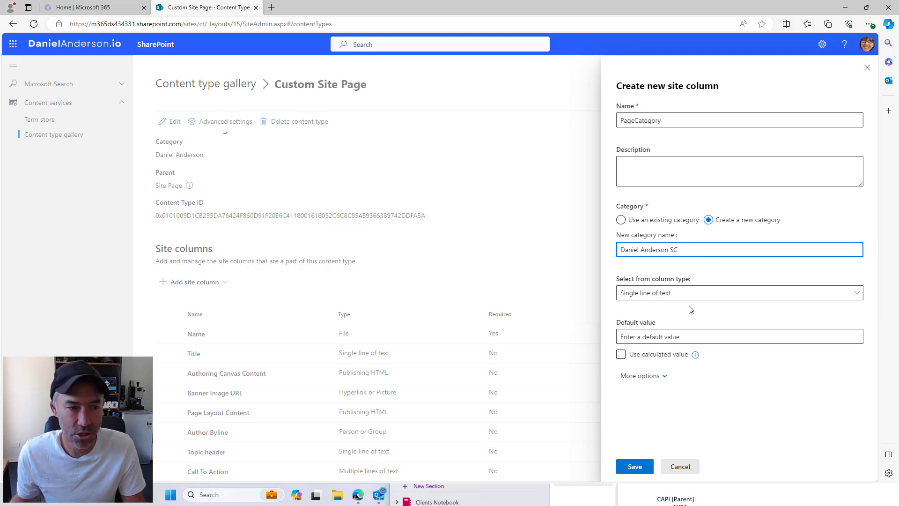
pyautogui.click(650, 295)
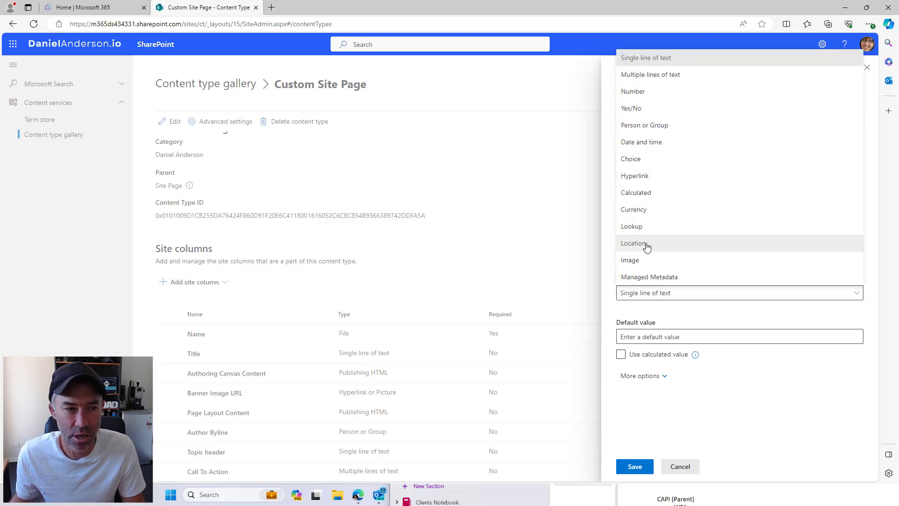
pyautogui.click(646, 159)
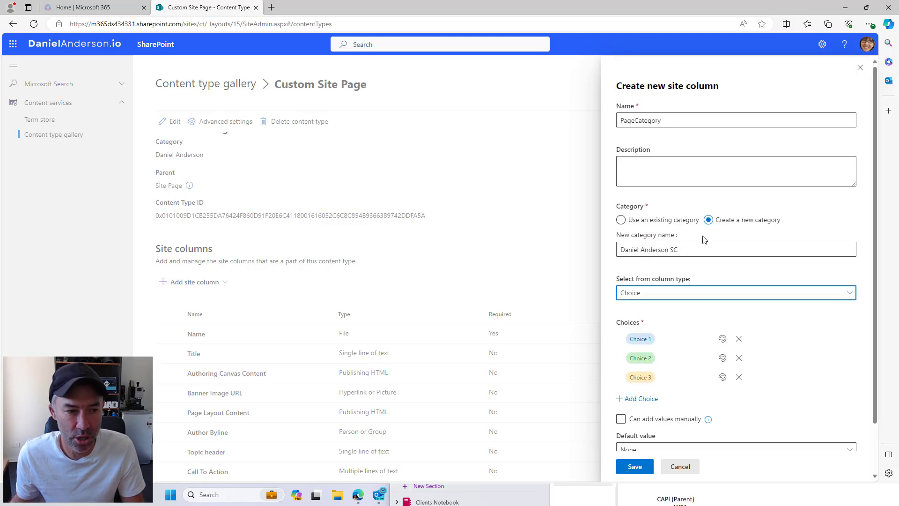
# Enter the choices News, Events and Announcement and save the column
pyautogui.click(674, 338)
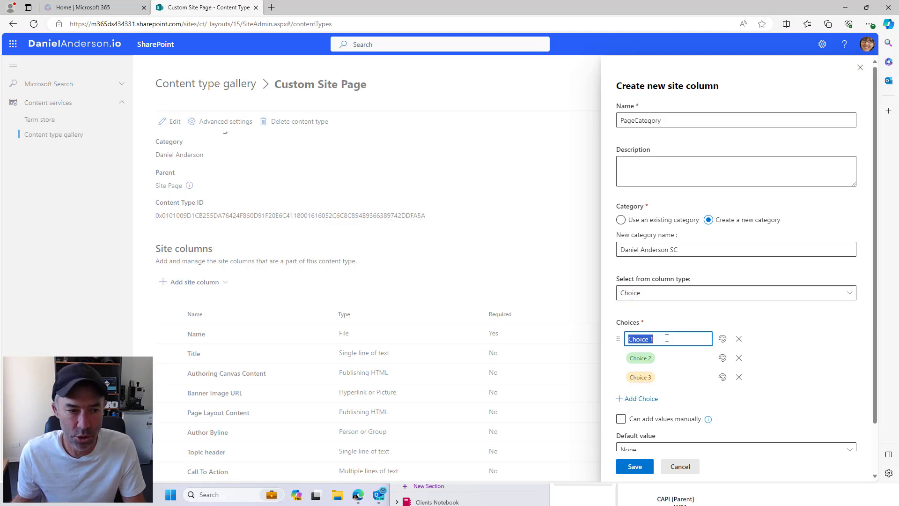
pyautogui.write('News')
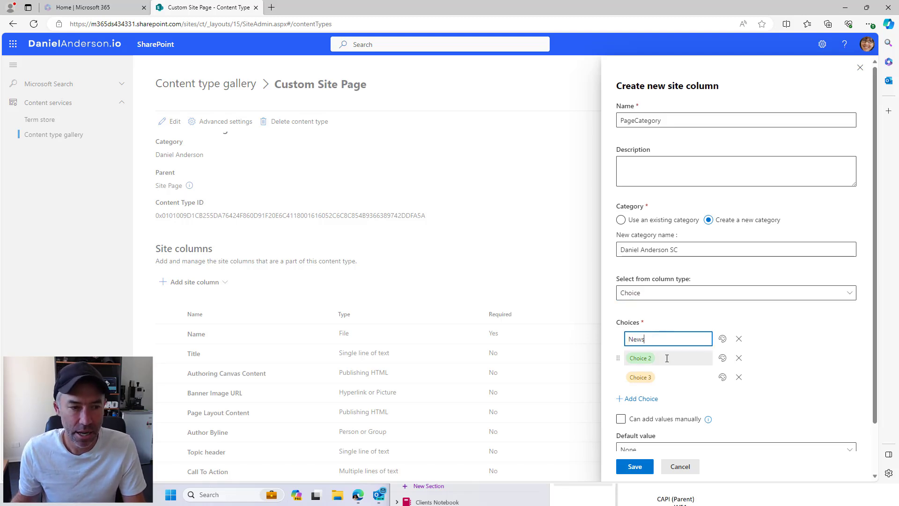
pyautogui.click(666, 357)
pyautogui.write('Events')
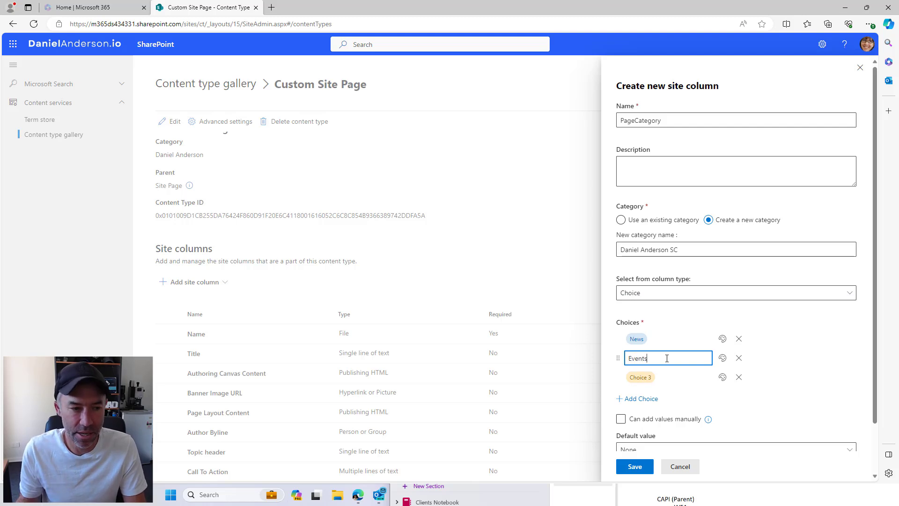
pyautogui.click(668, 373)
pyautogui.write('Annou')
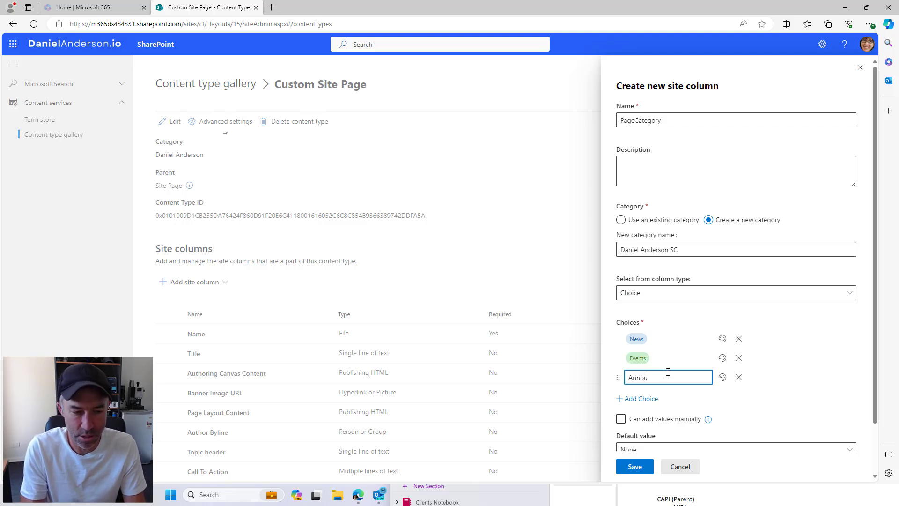
pyautogui.write('ncemen')
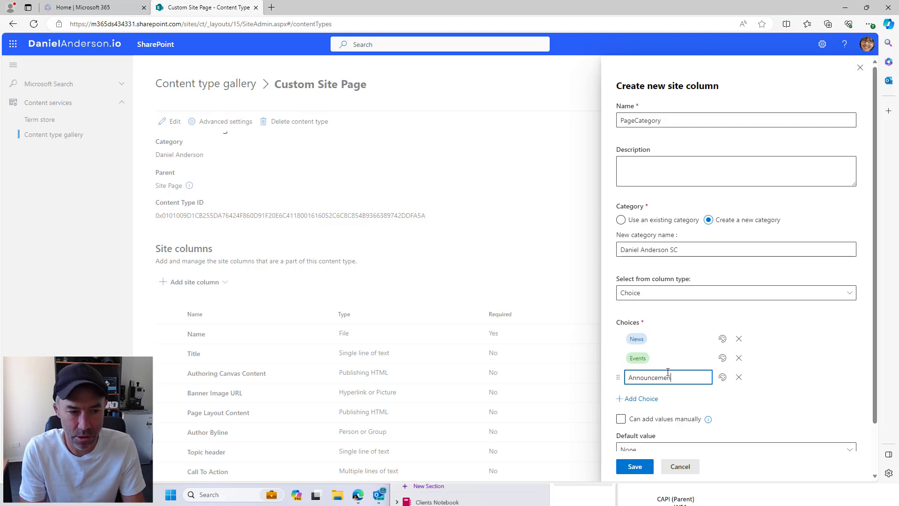
pyautogui.write('ts')
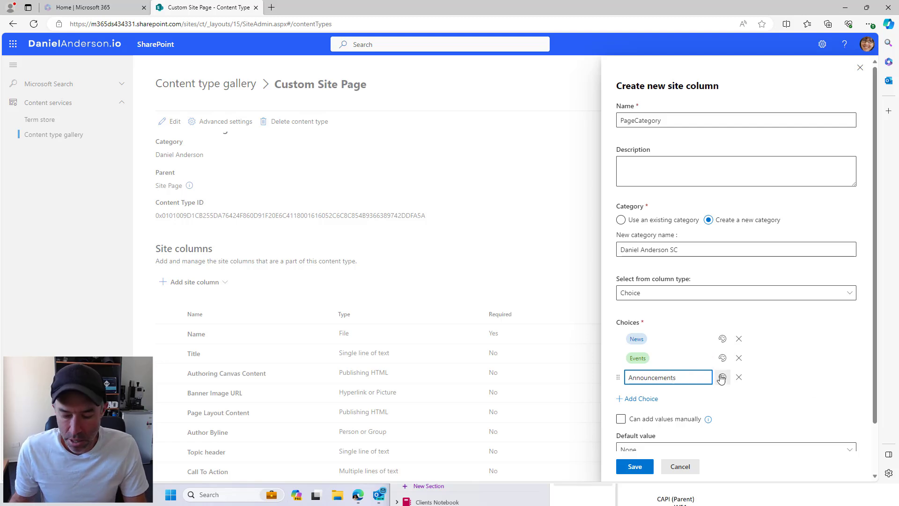
pyautogui.click(799, 316)
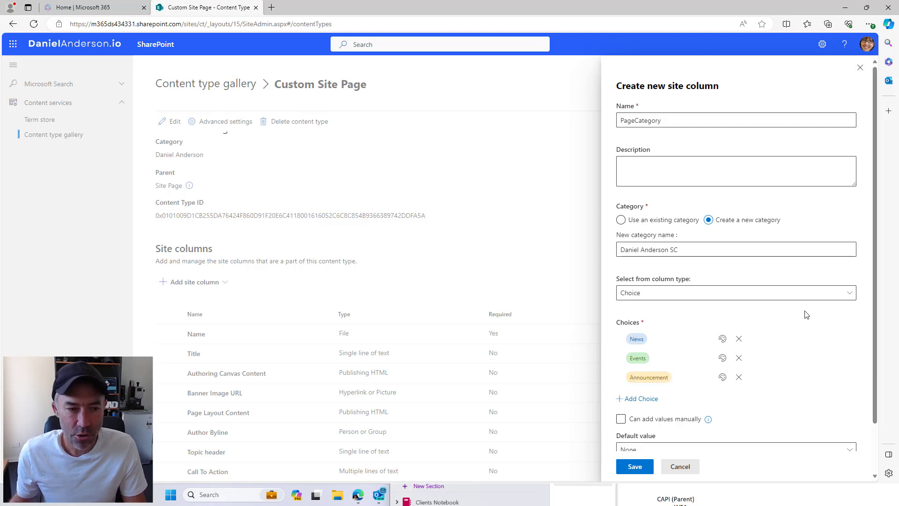
pyautogui.scroll(-2, 805, 314)
pyautogui.click(635, 465)
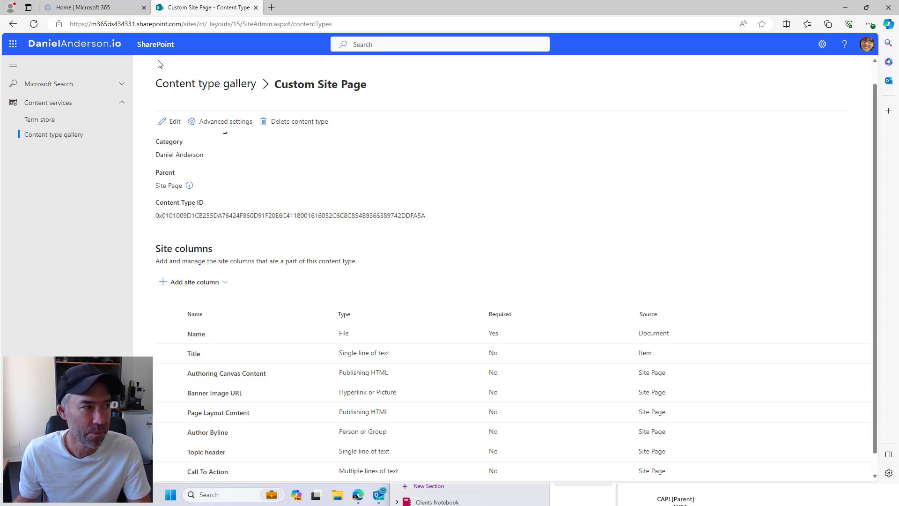
# Navigate from the content type gallery to the Content Types and Metadata site's Site Pages library
pyautogui.click(234, 84)
pyautogui.click(204, 76)
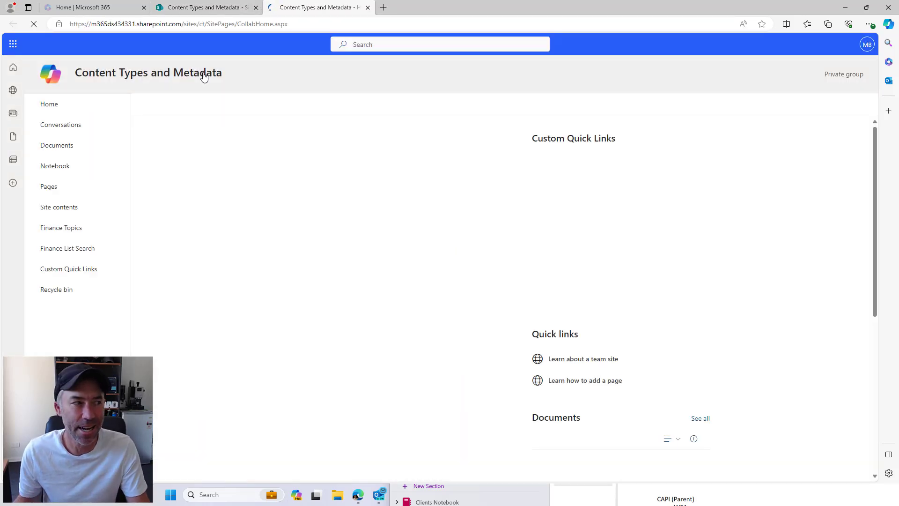
pyautogui.click(62, 194)
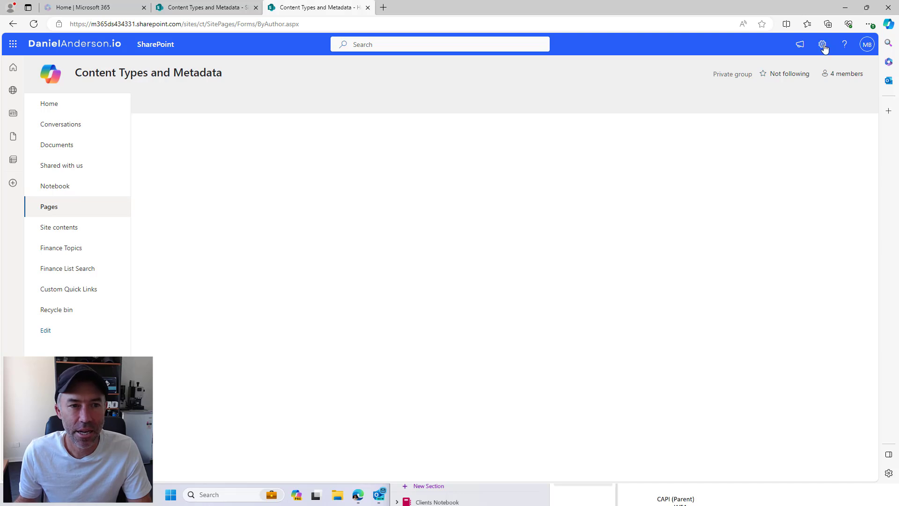
pyautogui.click(822, 45)
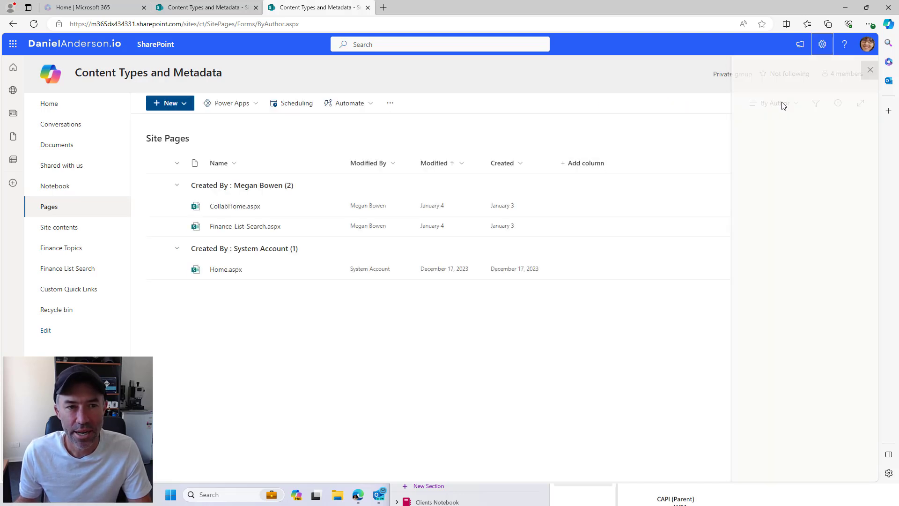
pyautogui.click(867, 71)
pyautogui.click(605, 159)
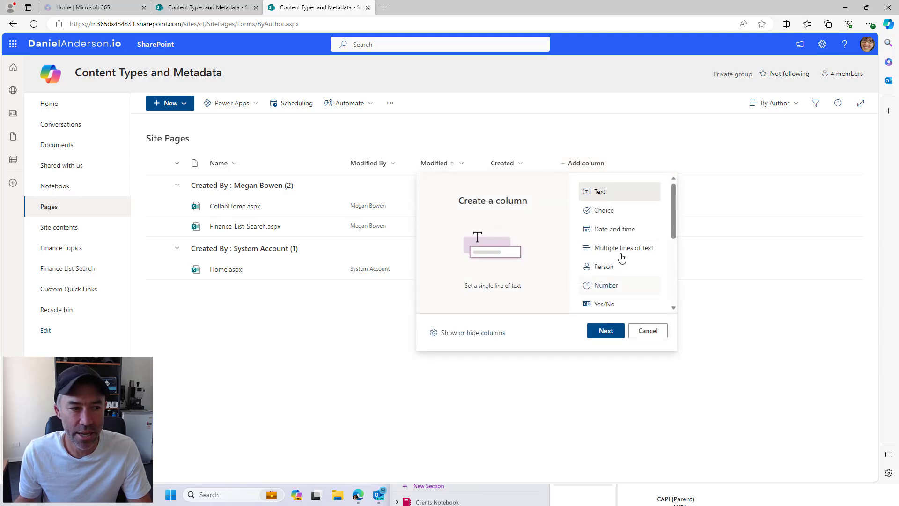
pyautogui.scroll(-4, 608, 272)
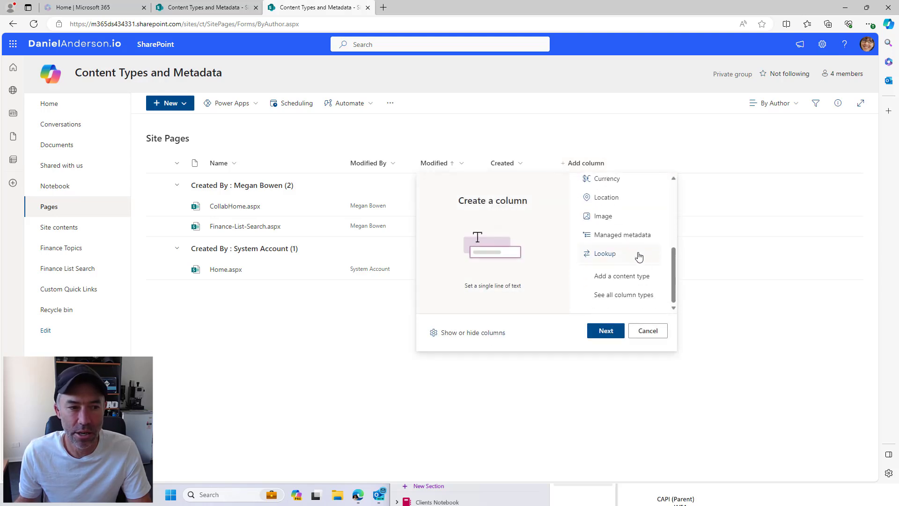
pyautogui.click(611, 277)
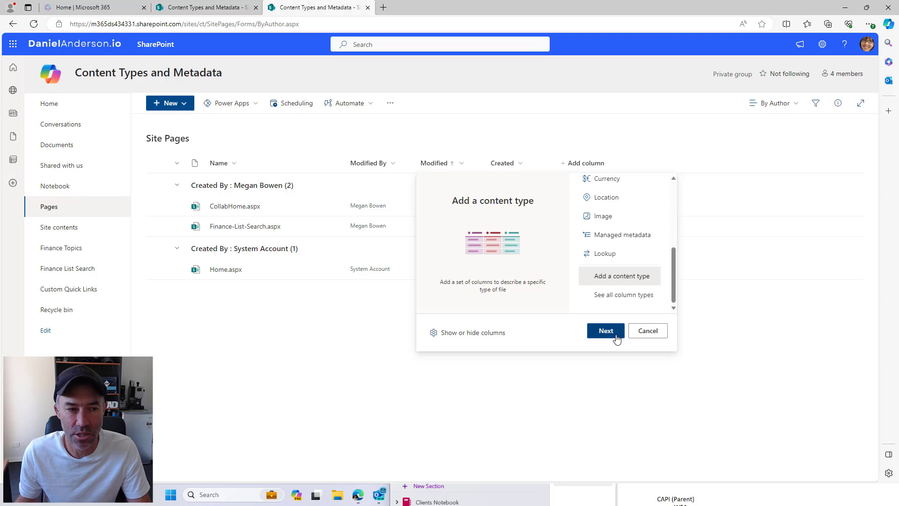
pyautogui.click(616, 335)
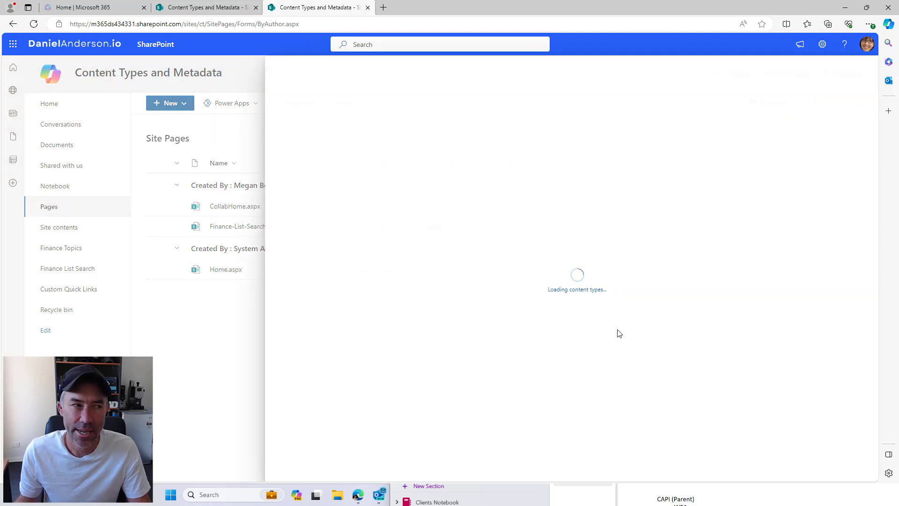
pyautogui.click(420, 121)
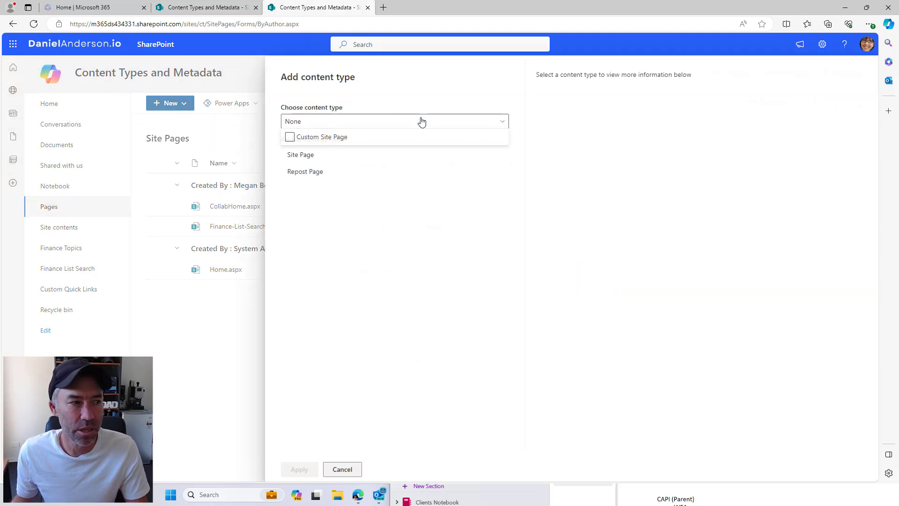
pyautogui.click(421, 256)
pyautogui.click(342, 469)
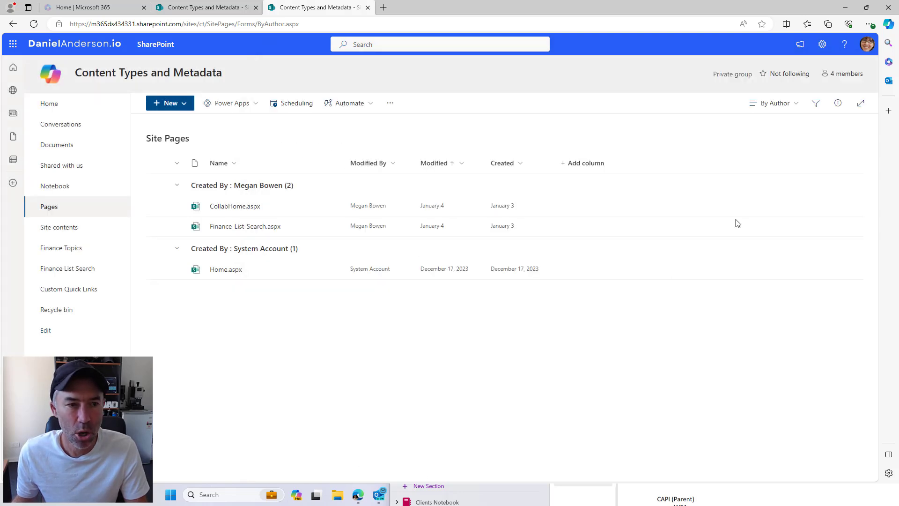
pyautogui.click(821, 44)
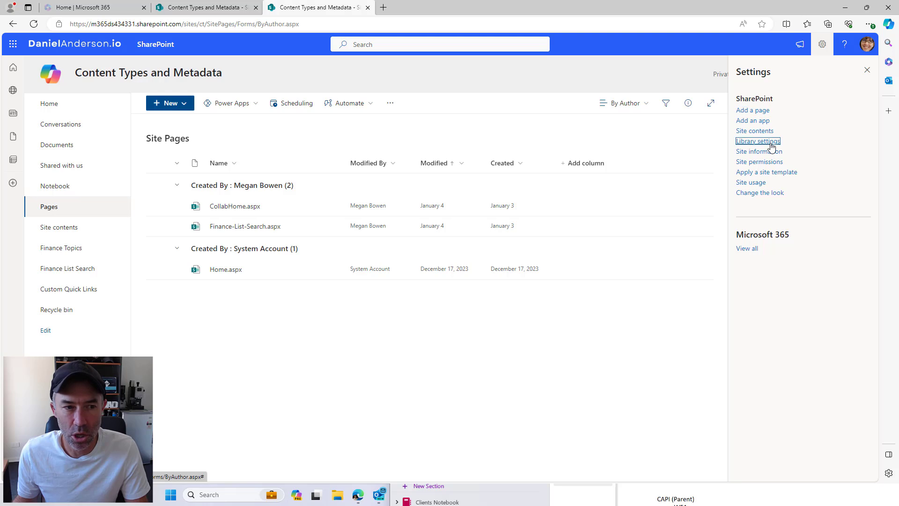
pyautogui.click(768, 141)
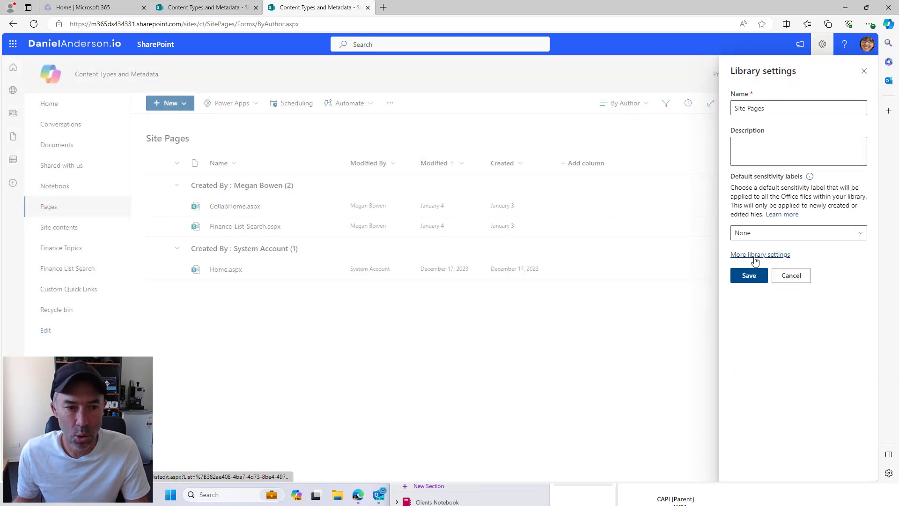
pyautogui.click(759, 255)
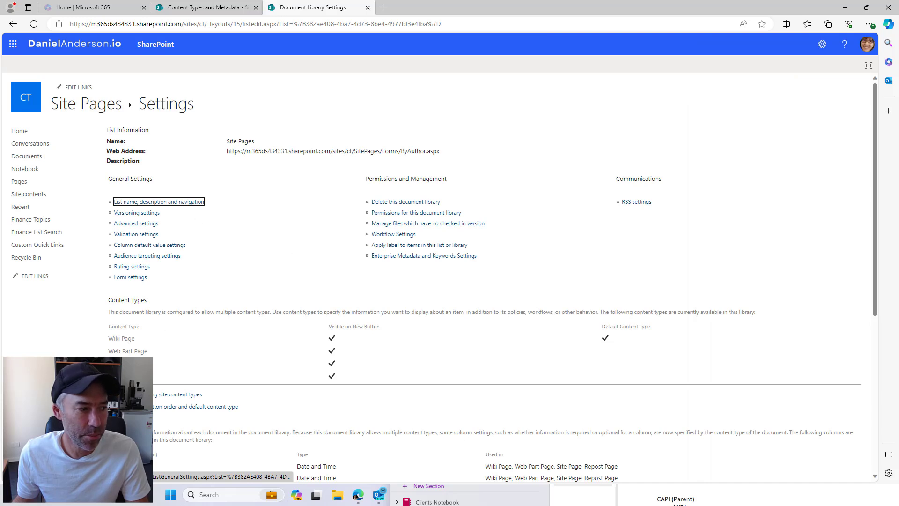
pyautogui.click(153, 397)
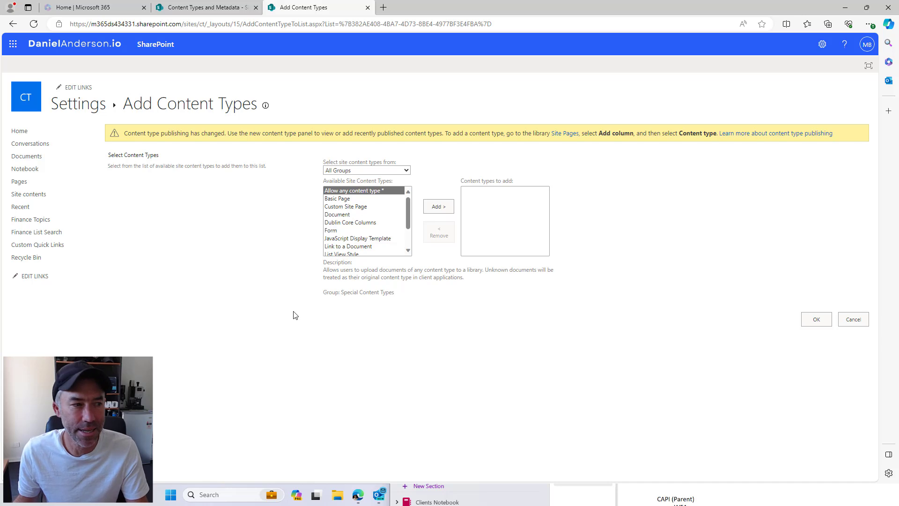
pyautogui.click(359, 172)
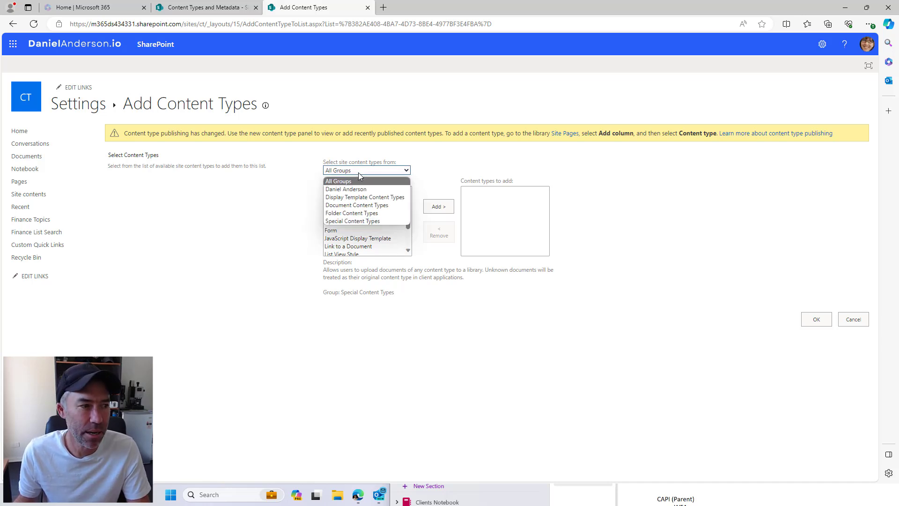
pyautogui.click(359, 189)
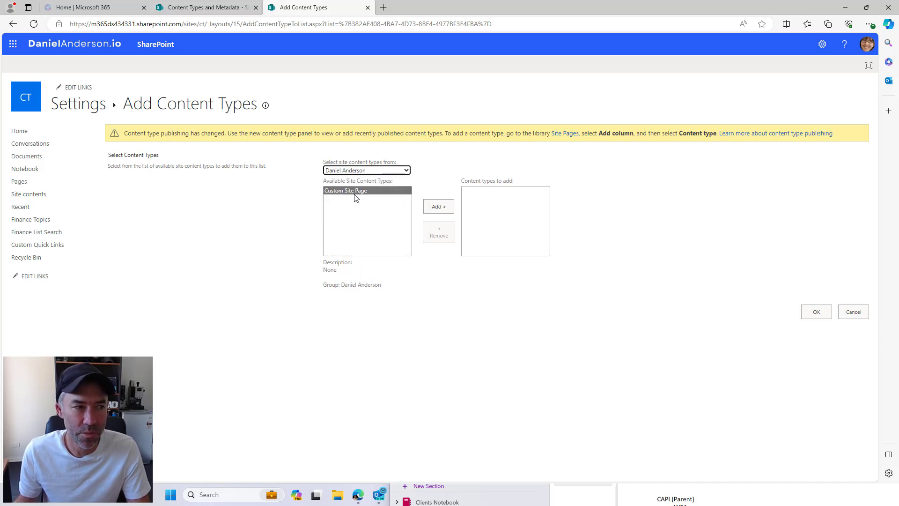
pyautogui.click(853, 313)
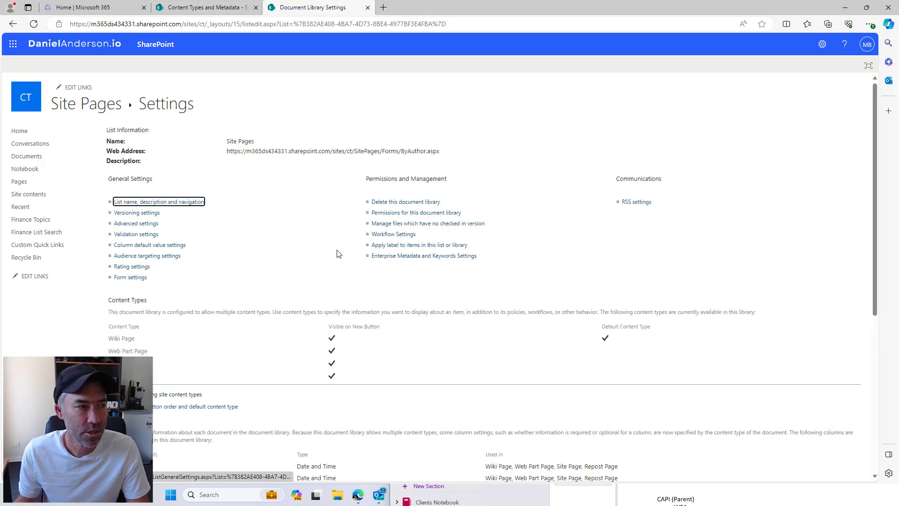
pyautogui.click(263, 151)
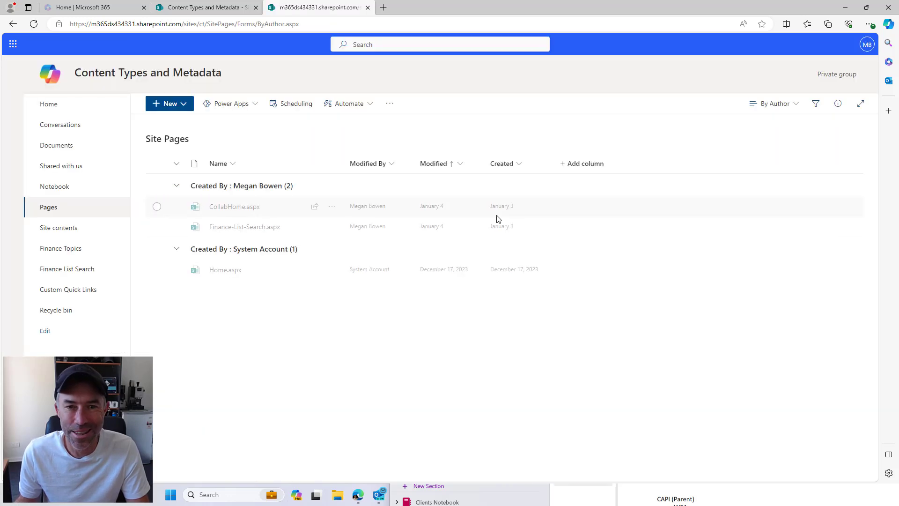
# Add the Custom Site Page content type to Site Pages through Add a content type
pyautogui.click(563, 164)
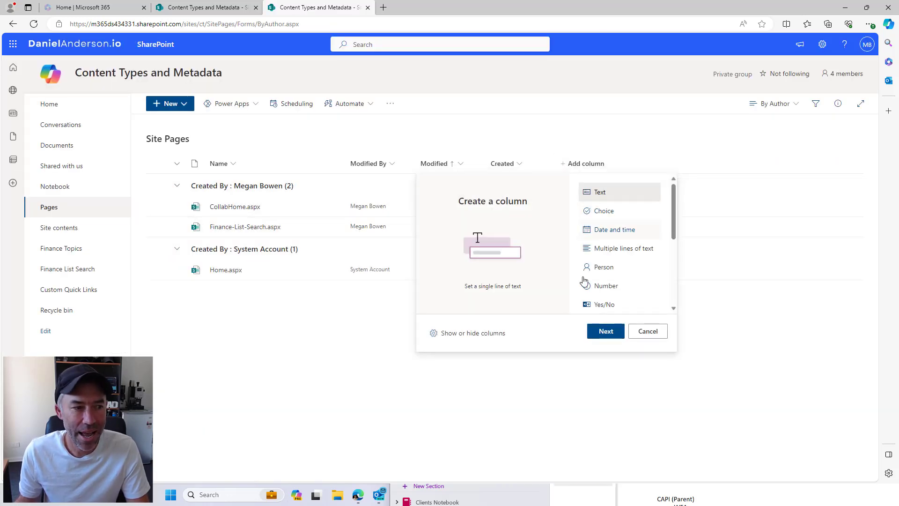
pyautogui.scroll(-4, 611, 280)
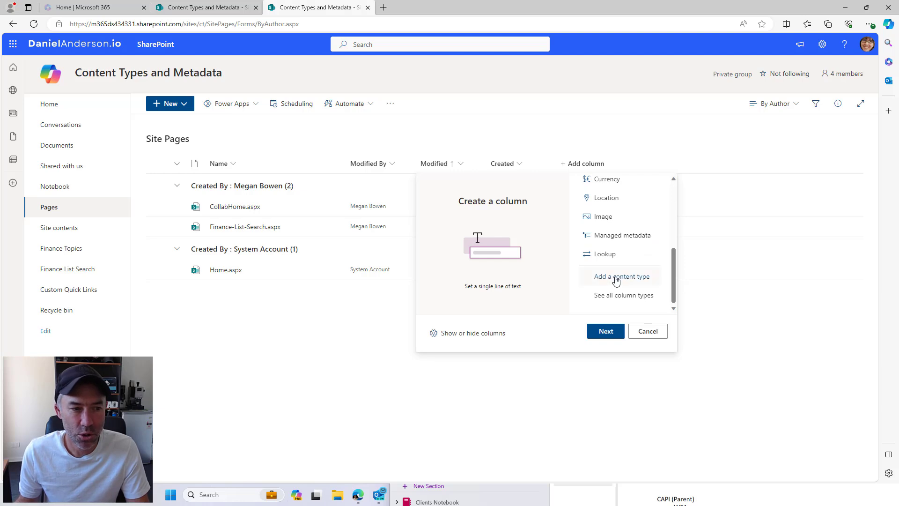
pyautogui.click(615, 278)
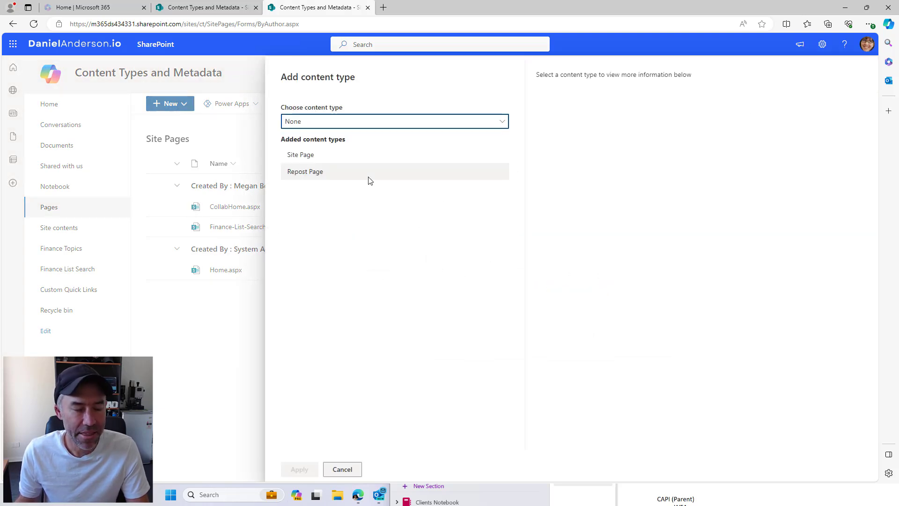
pyautogui.click(335, 123)
pyautogui.click(305, 137)
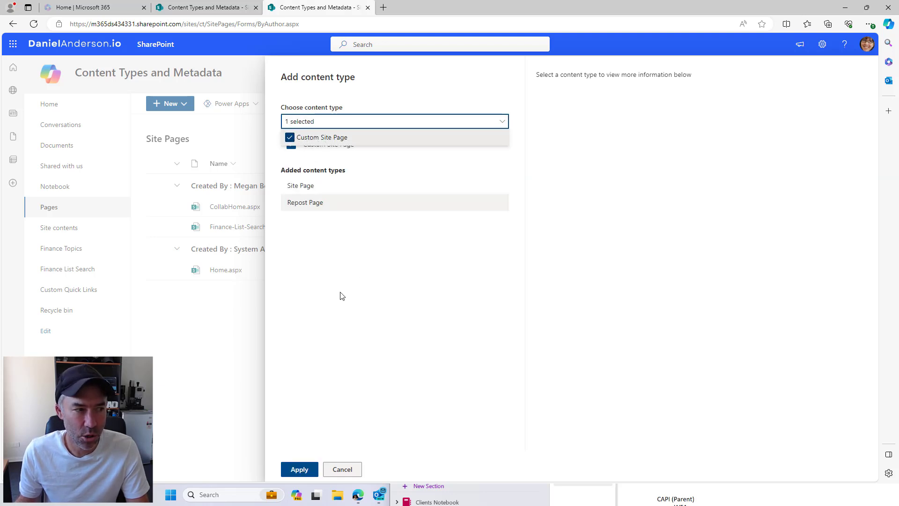
pyautogui.click(342, 438)
pyautogui.click(299, 469)
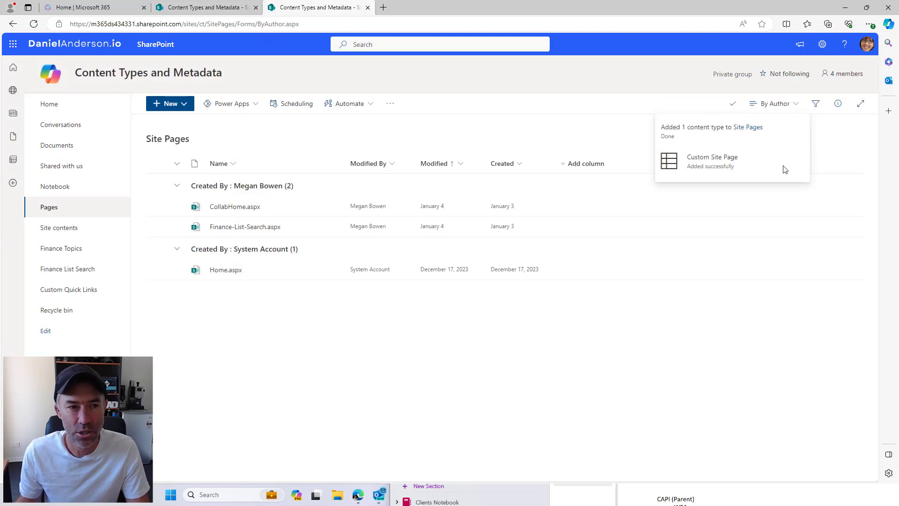
pyautogui.click(791, 104)
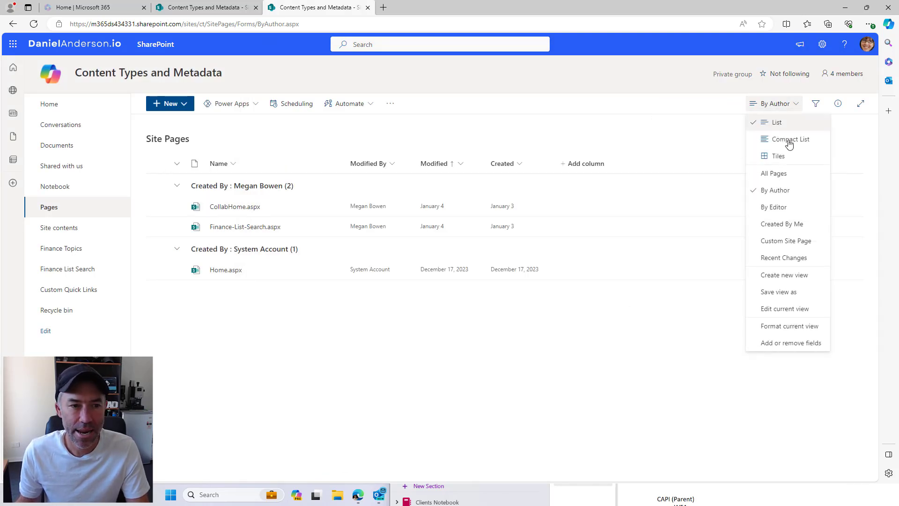
# In the All Pages view, start a new Custom Site Page
pyautogui.click(774, 173)
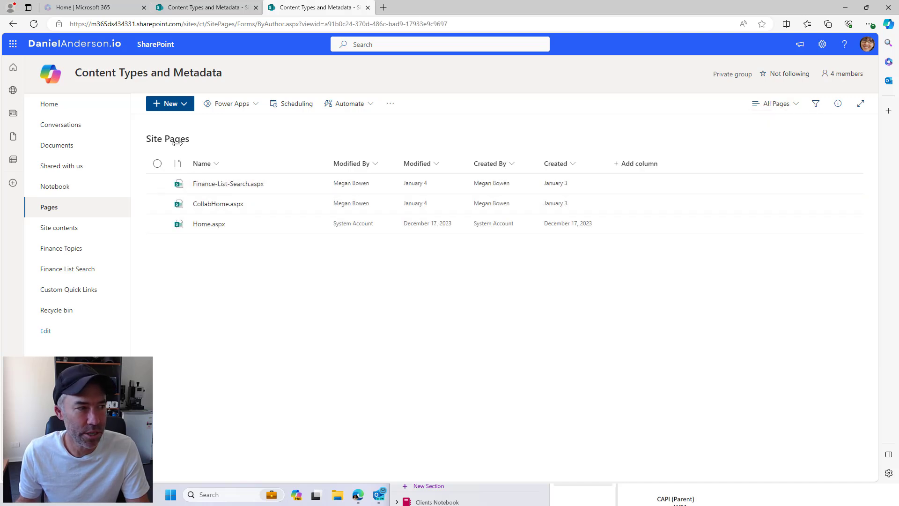
pyautogui.click(159, 105)
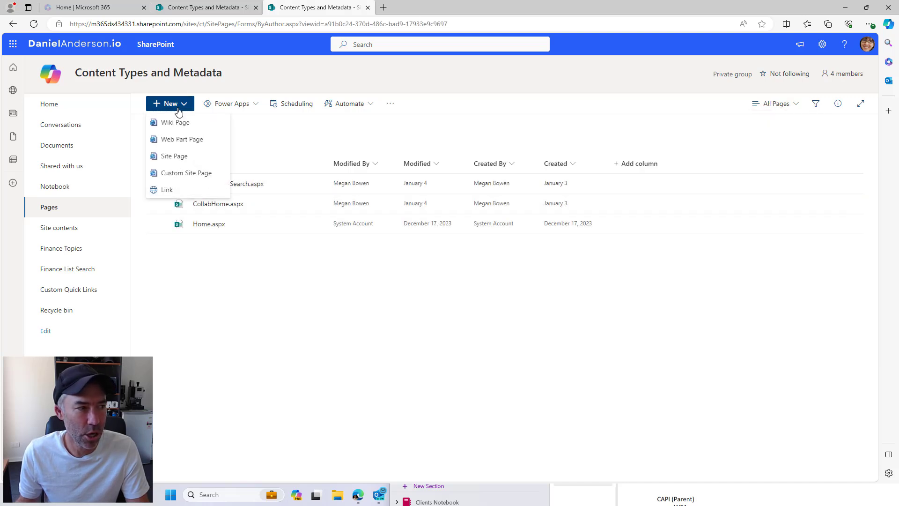
pyautogui.click(191, 174)
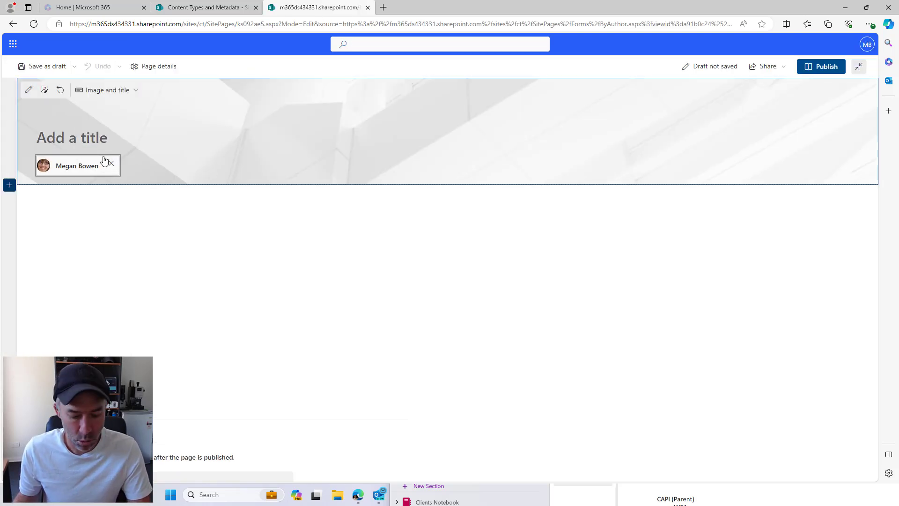
# Title the page 'Custom Announcement', set PageCategory to Announcement, and publish it
pyautogui.write('Custom Pa')
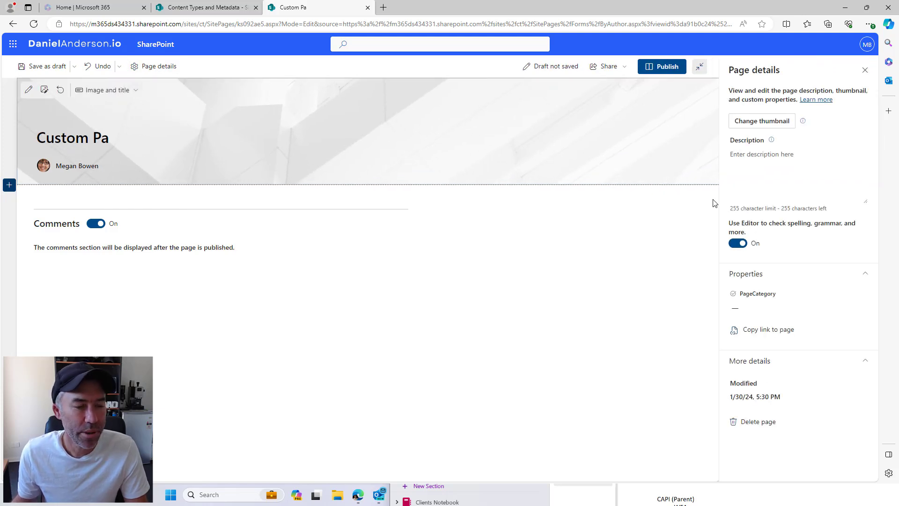
pyautogui.scroll(-2, 832, 245)
pyautogui.click(762, 343)
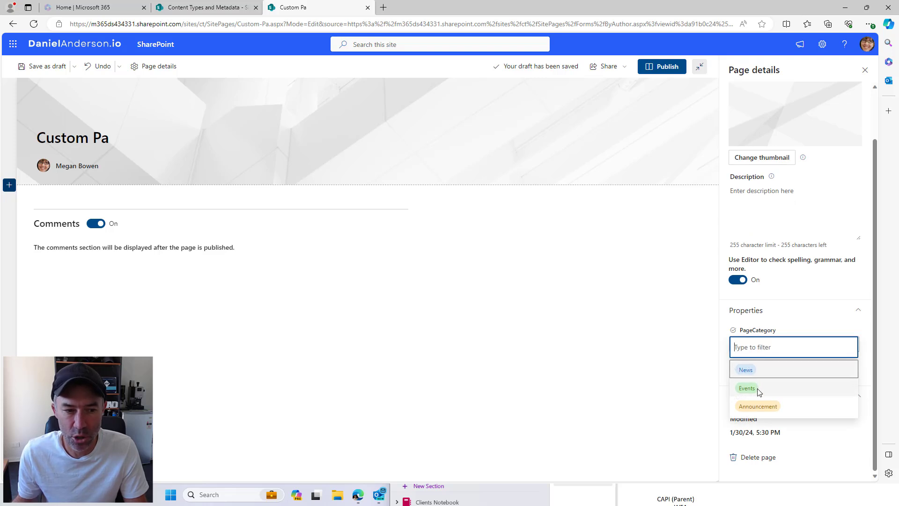
pyautogui.click(784, 409)
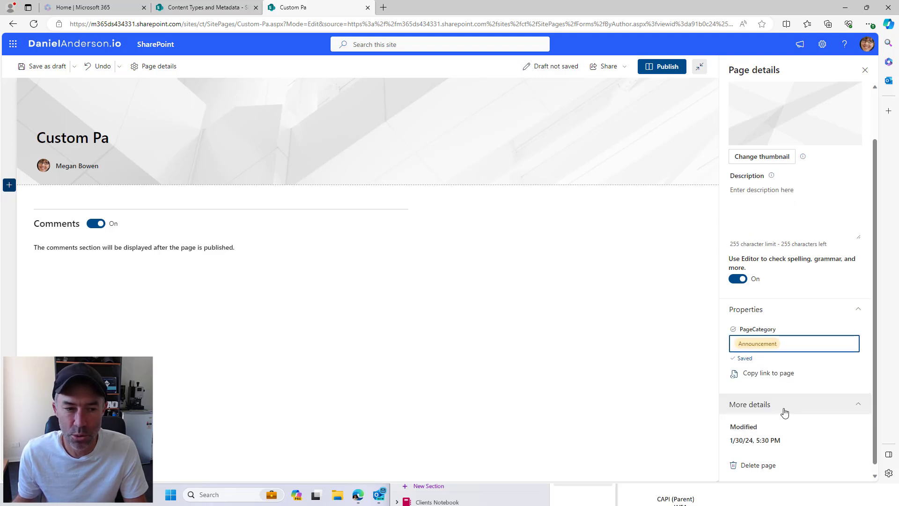
pyautogui.click(141, 143)
pyautogui.press('BackSpace')
pyautogui.press('BackSpace')
pyautogui.write('Announcement')
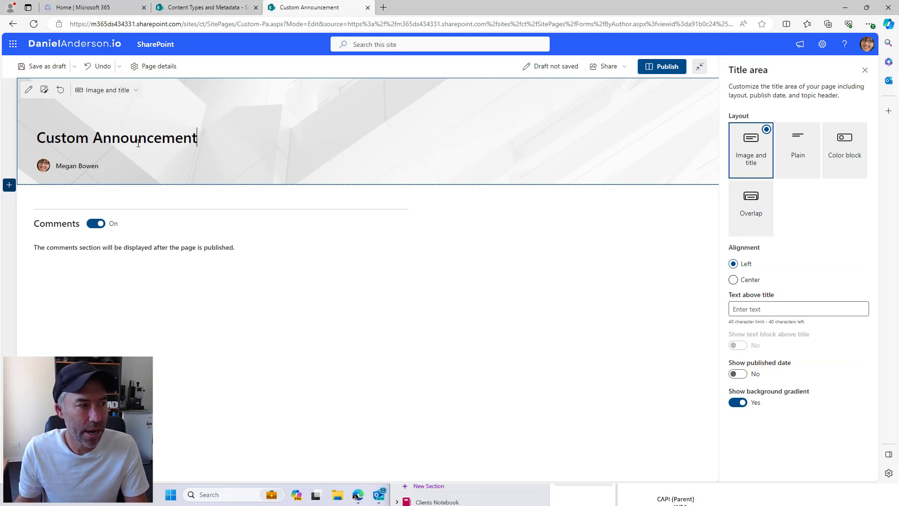
pyautogui.click(663, 68)
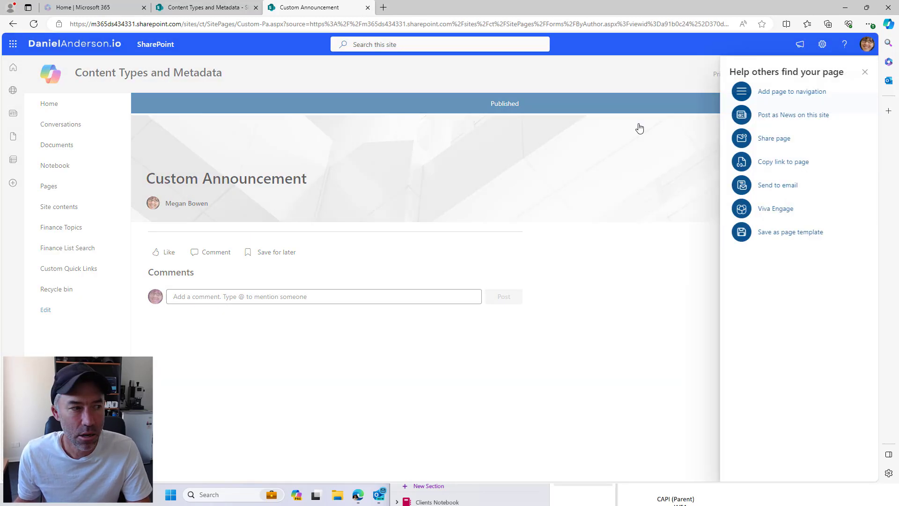
# Close the page promotion pane and feedback prompt, then show the Microsoft 365 app launcher
pyautogui.click(865, 71)
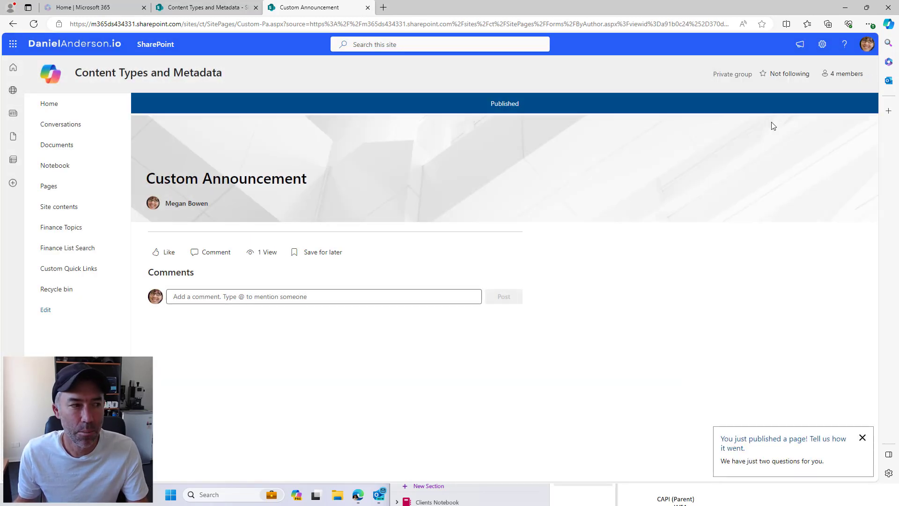
pyautogui.click(863, 439)
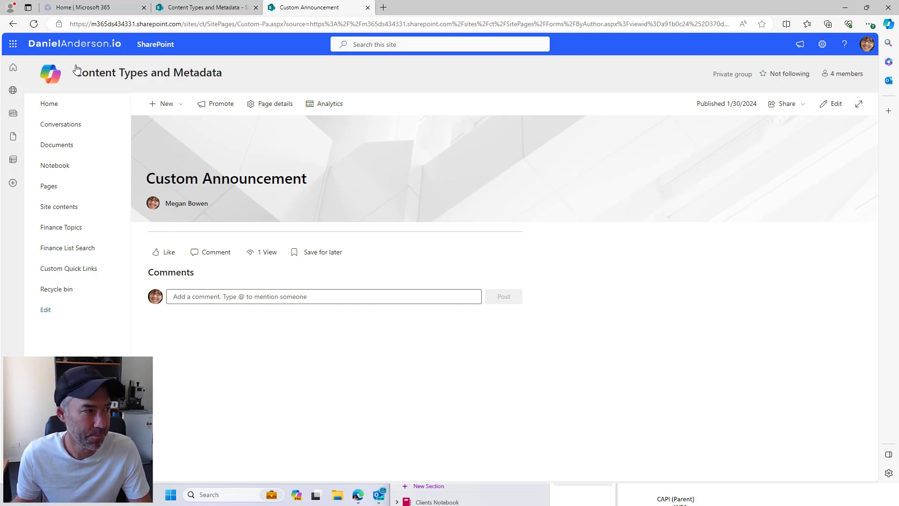
pyautogui.click(11, 47)
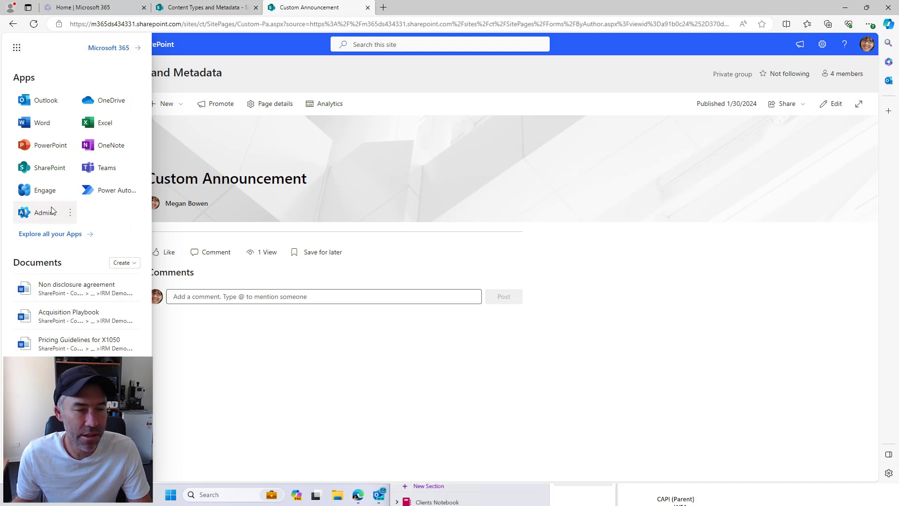
# Go to the Microsoft 365 admin center and launch the SharePoint admin center
pyautogui.click(40, 209)
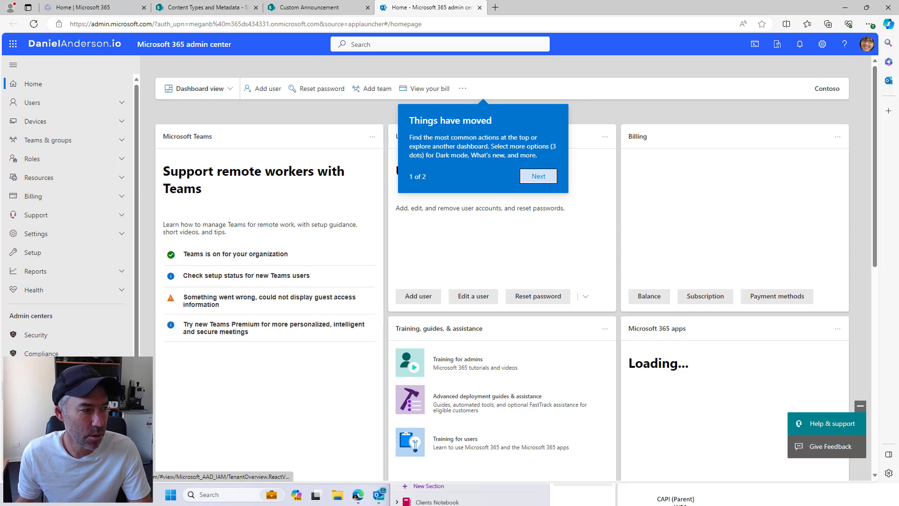
pyautogui.click(285, 404)
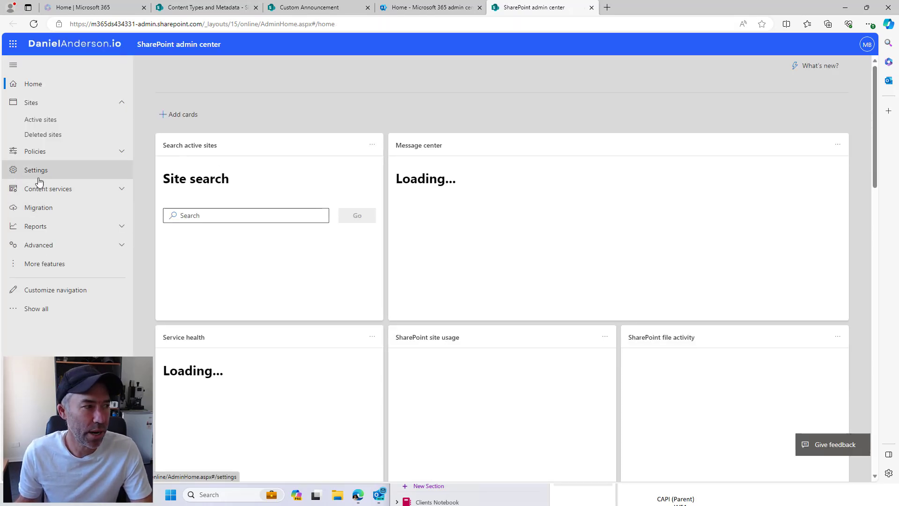
# Open the tenant content type gallery under Content services and start a new content type
pyautogui.click(42, 189)
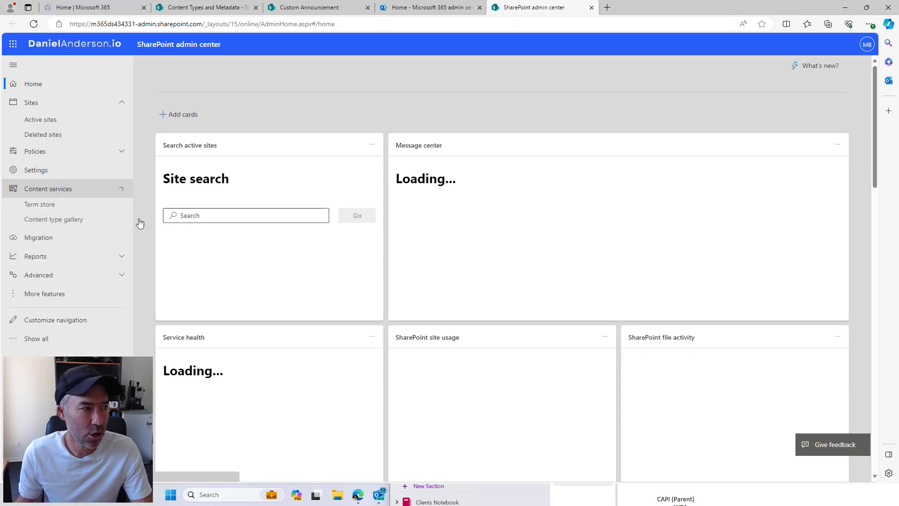
pyautogui.click(51, 220)
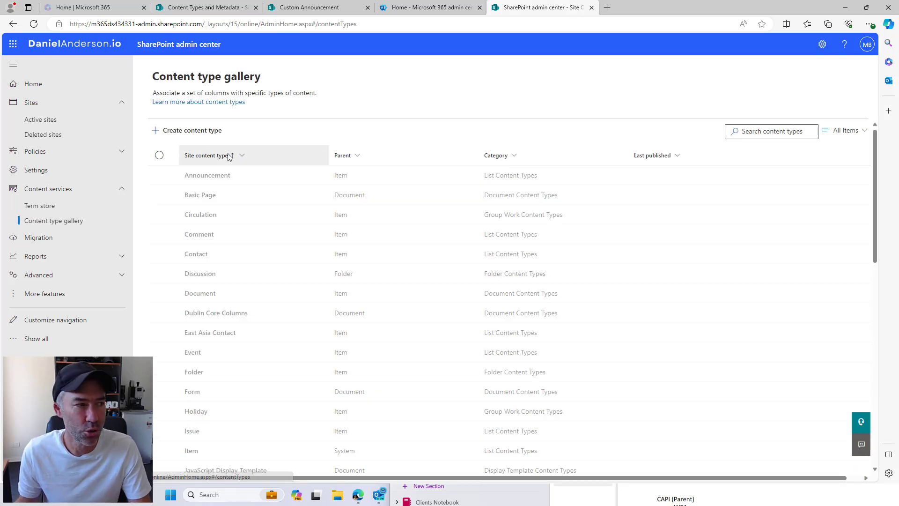
pyautogui.click(205, 131)
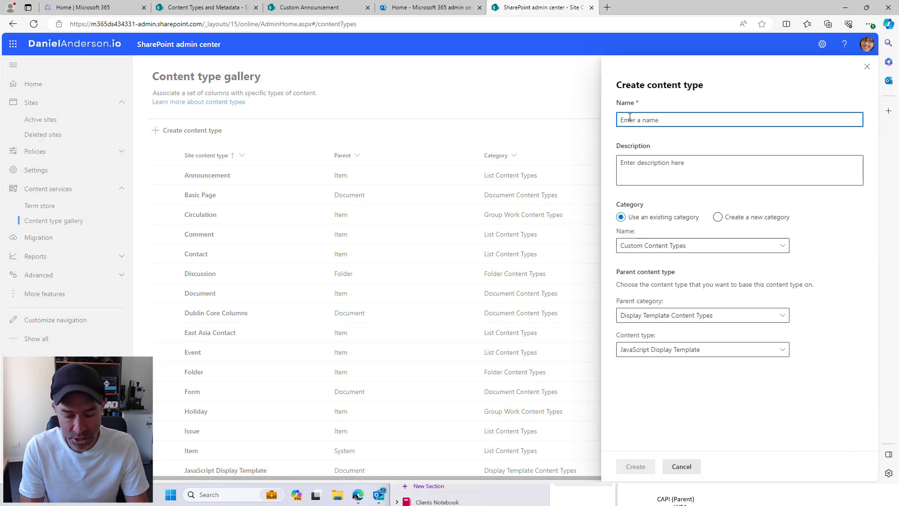
# Name it Company Site Page and file it in a new _Copilot Studio category
pyautogui.write('Company SIte Page')
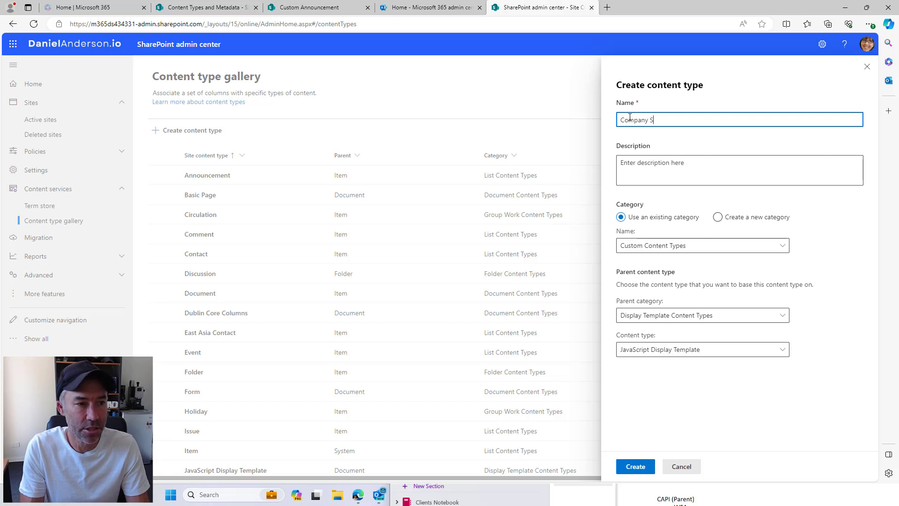
pyautogui.rightClick(655, 121)
pyautogui.click(684, 140)
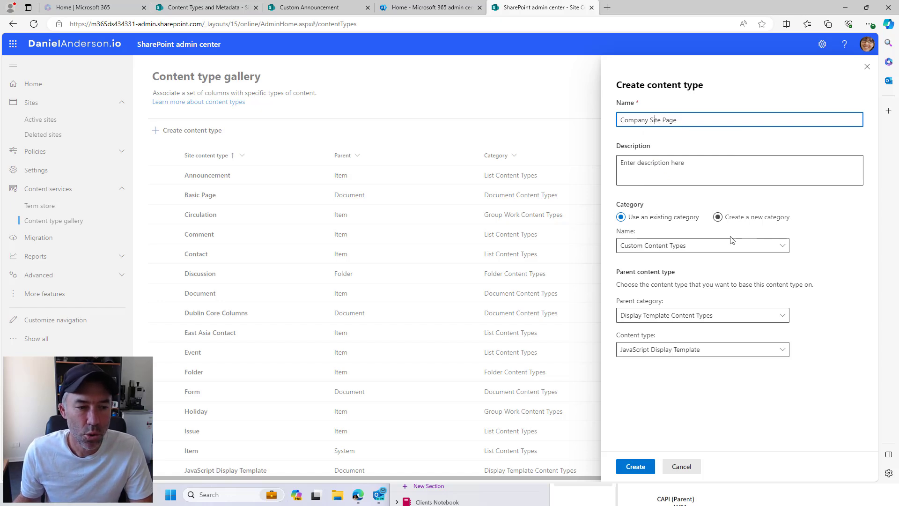
pyautogui.click(724, 249)
pyautogui.click(734, 218)
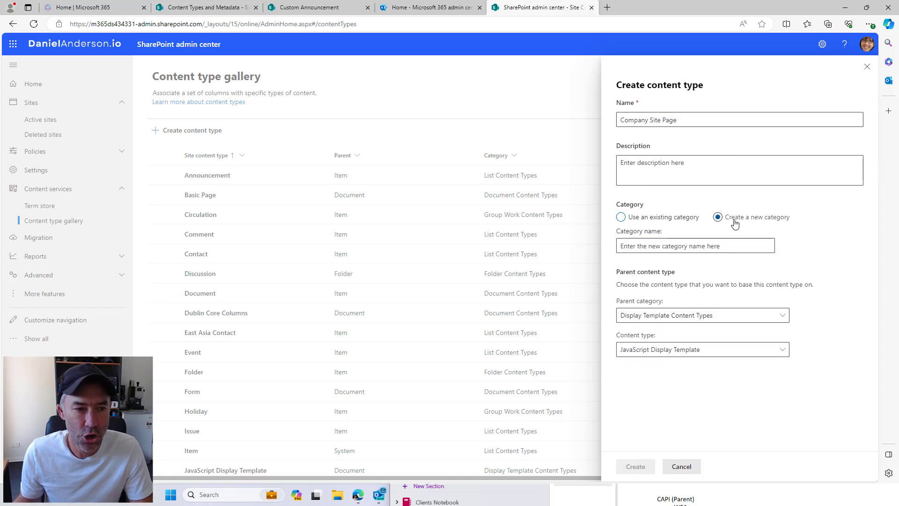
pyautogui.click(732, 245)
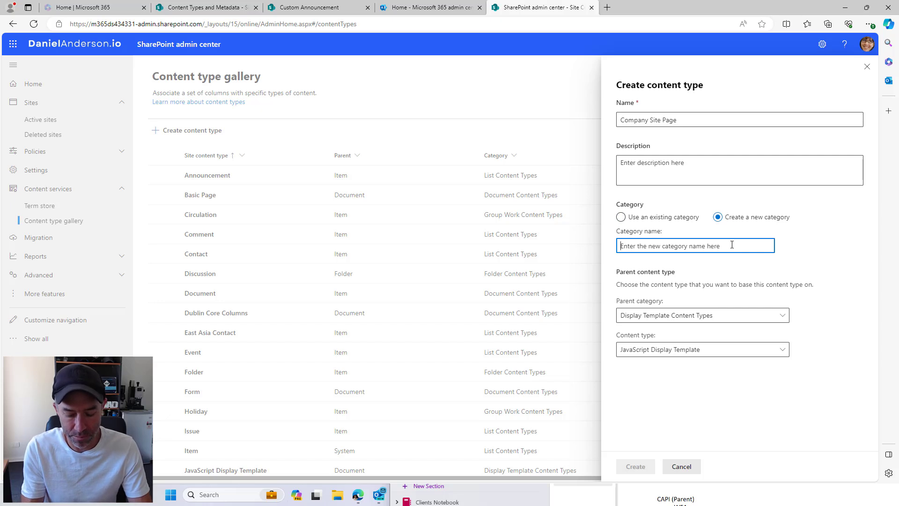
pyautogui.write('J')
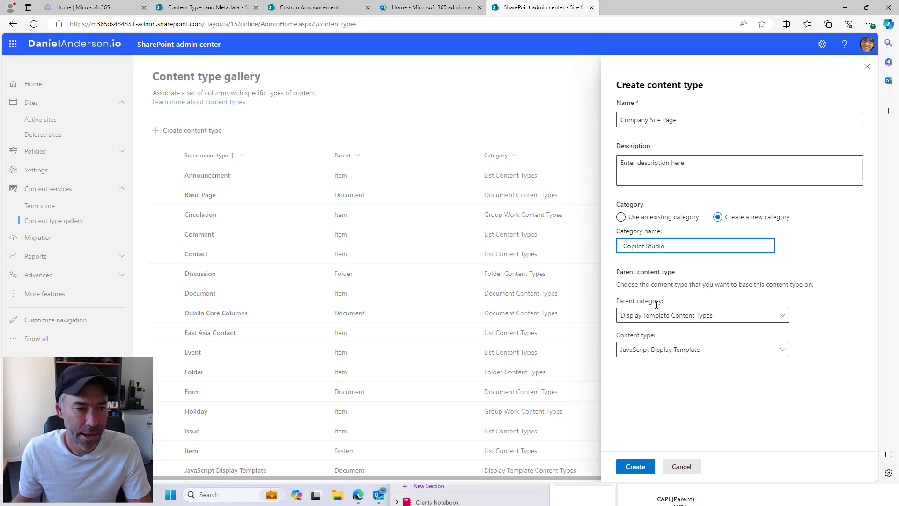
# Set the parent to Document Content Types > Site Page and create the content type
pyautogui.click(664, 317)
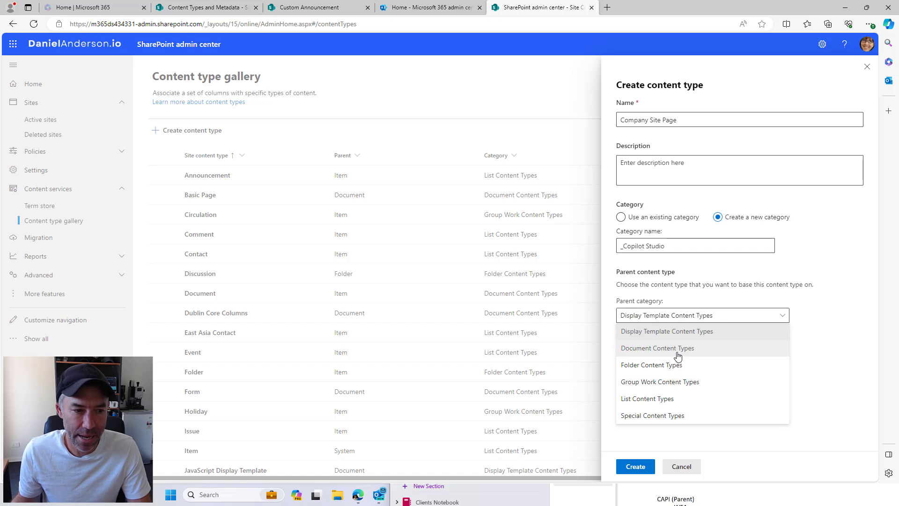
pyautogui.click(652, 350)
pyautogui.click(660, 353)
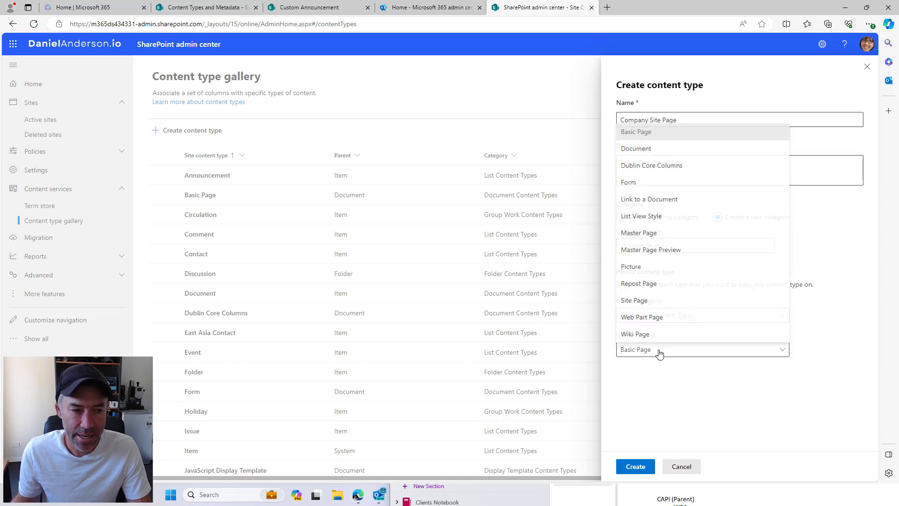
pyautogui.click(647, 302)
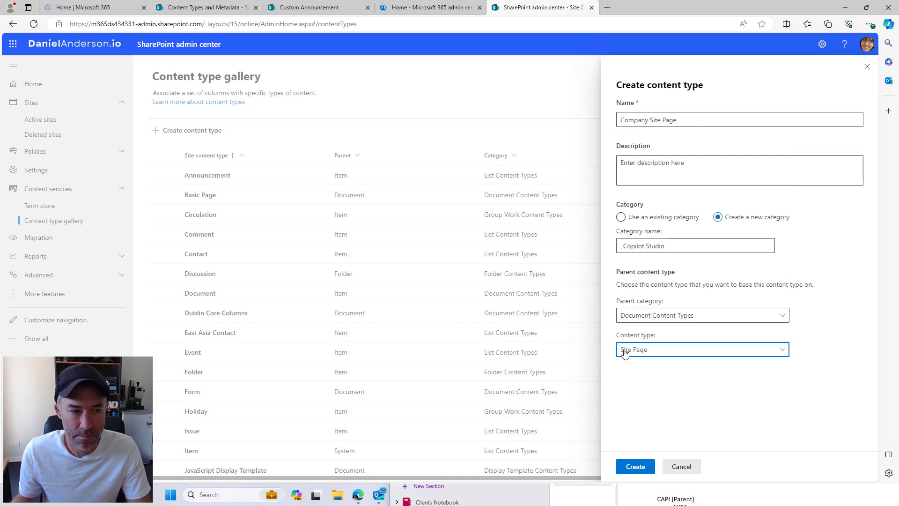
pyautogui.click(636, 466)
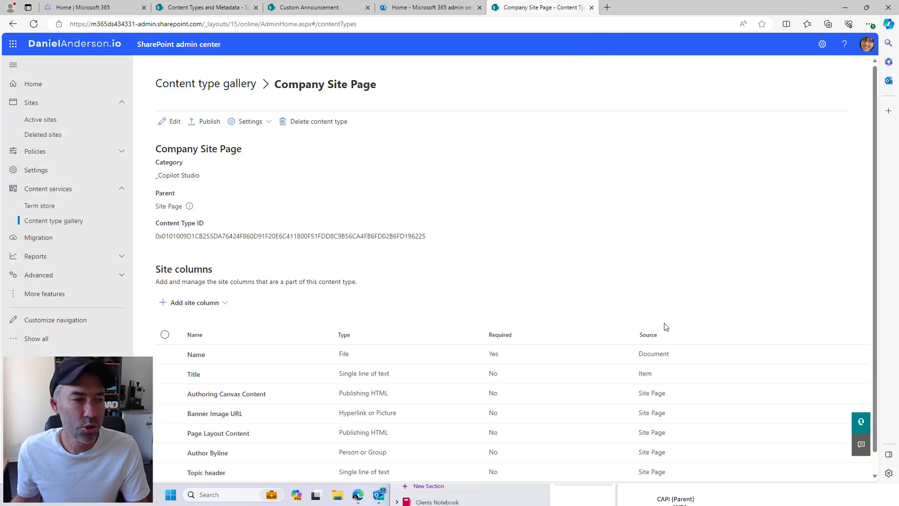
pyautogui.scroll(-1, 316, 281)
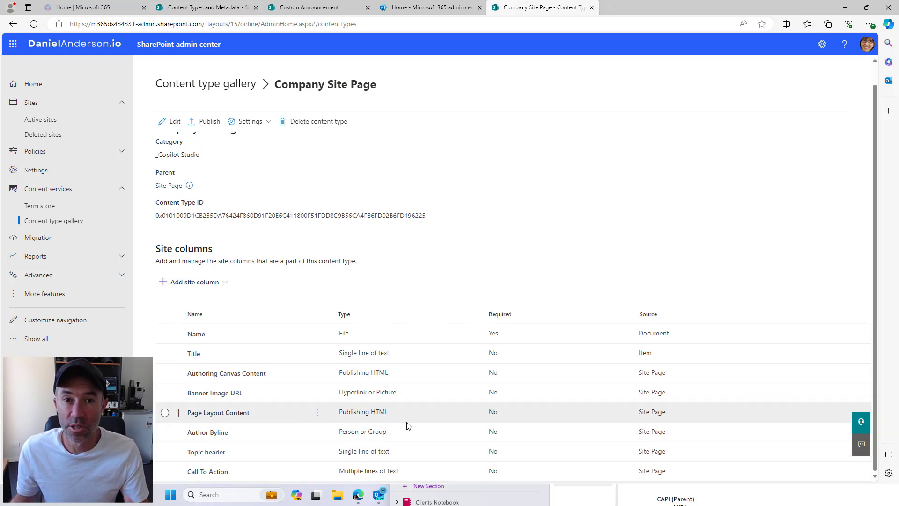
# Create a ReviewDate site column of type Date and time under a new _Copilot Studio SC category
pyautogui.click(193, 282)
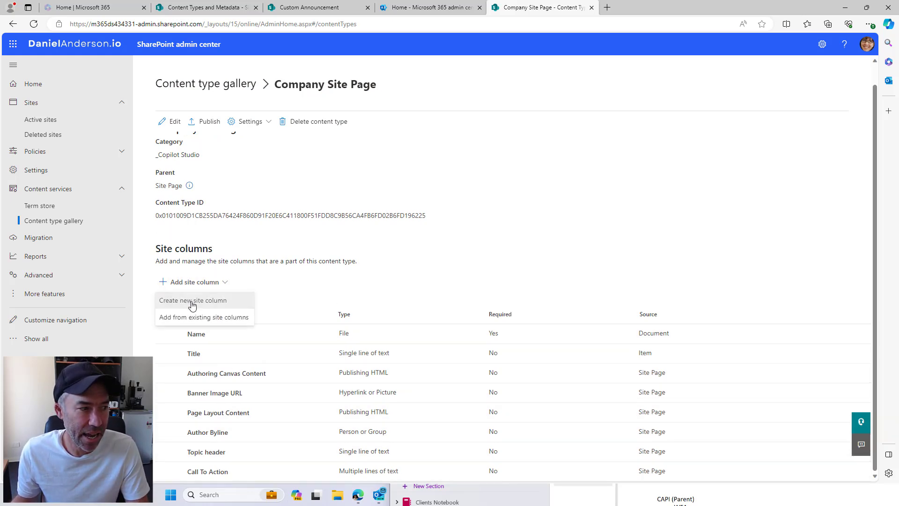
pyautogui.click(187, 297)
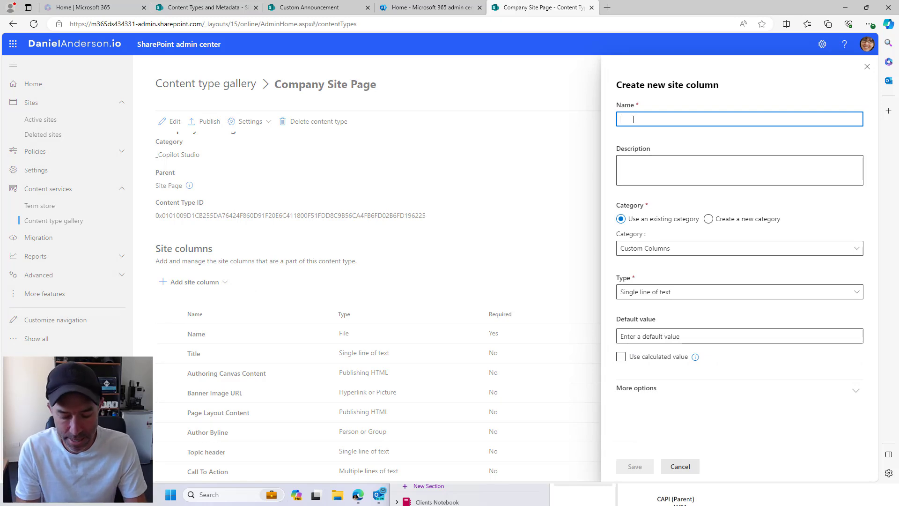
pyautogui.write('REV')
pyautogui.press('BackSpace')
pyautogui.press('BackSpace')
pyautogui.press('BackSpace')
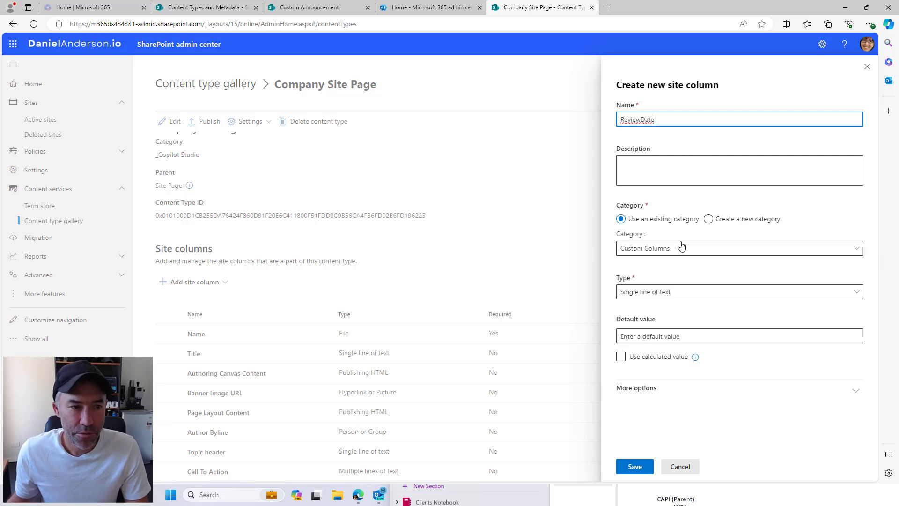
pyautogui.click(739, 220)
pyautogui.click(702, 254)
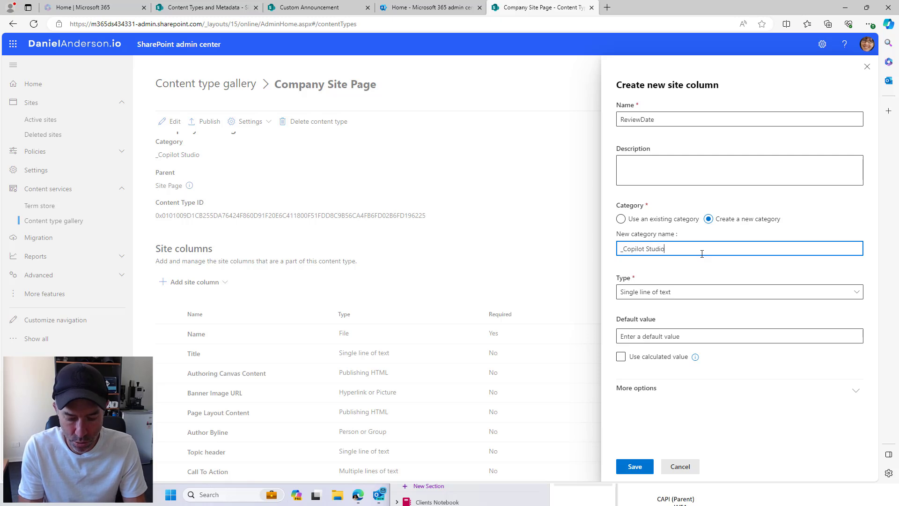
pyautogui.click(671, 289)
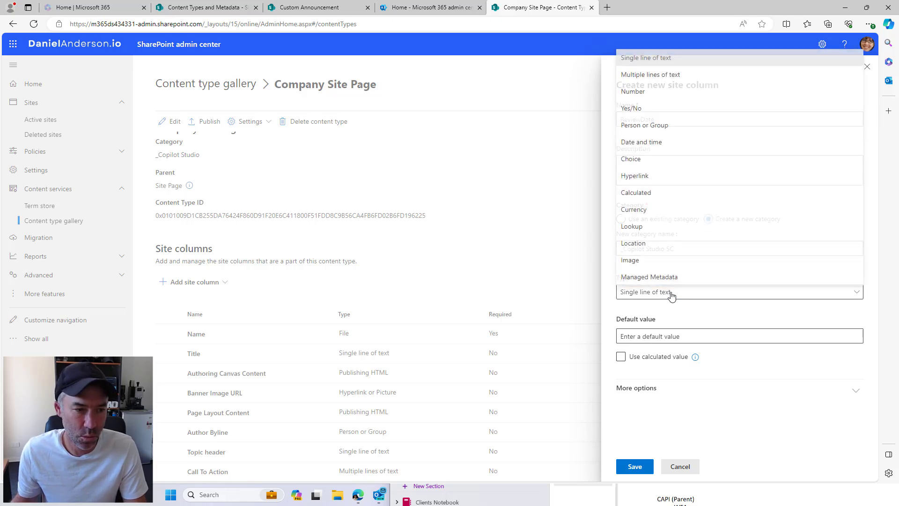
pyautogui.click(642, 141)
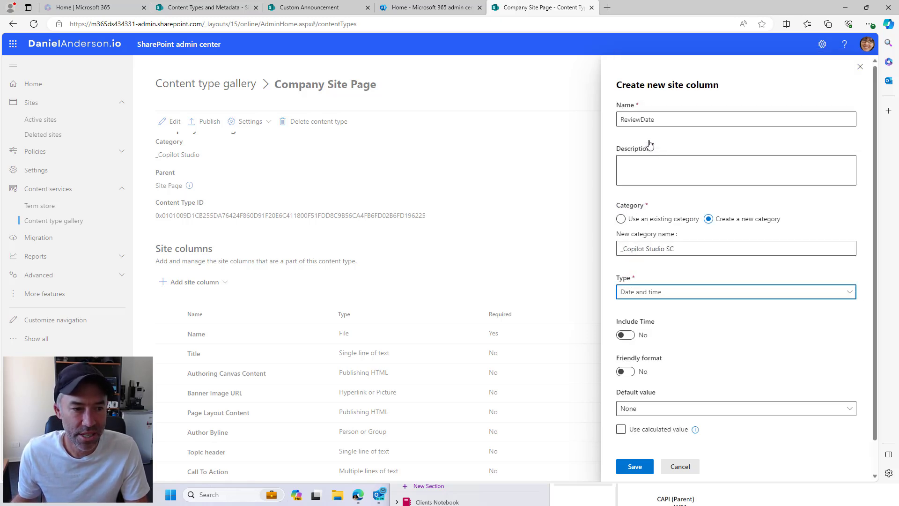
pyautogui.scroll(-1, 675, 356)
pyautogui.click(649, 467)
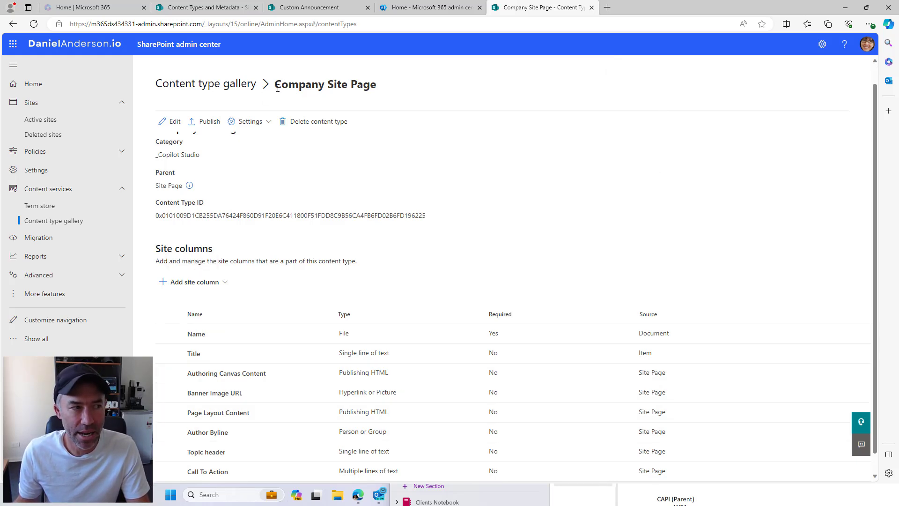
# Copy the Company Site Page name and look at the Content Types and Metadata site's pages library
pyautogui.moveTo(277, 88); pyautogui.dragTo(388, 95)
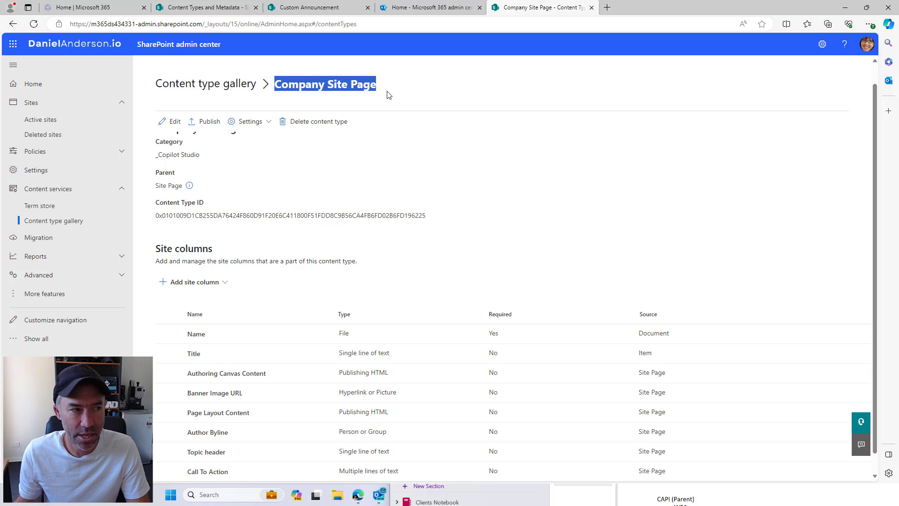
pyautogui.click(222, 11)
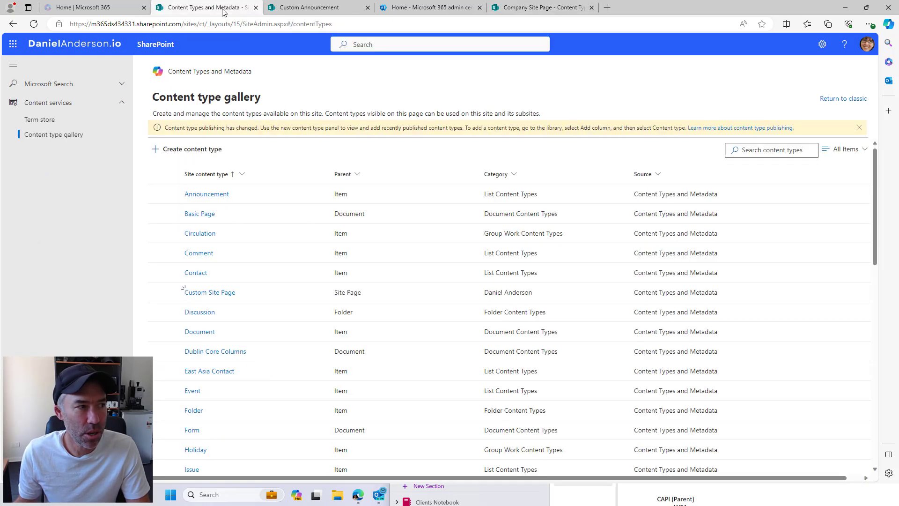
pyautogui.click(207, 72)
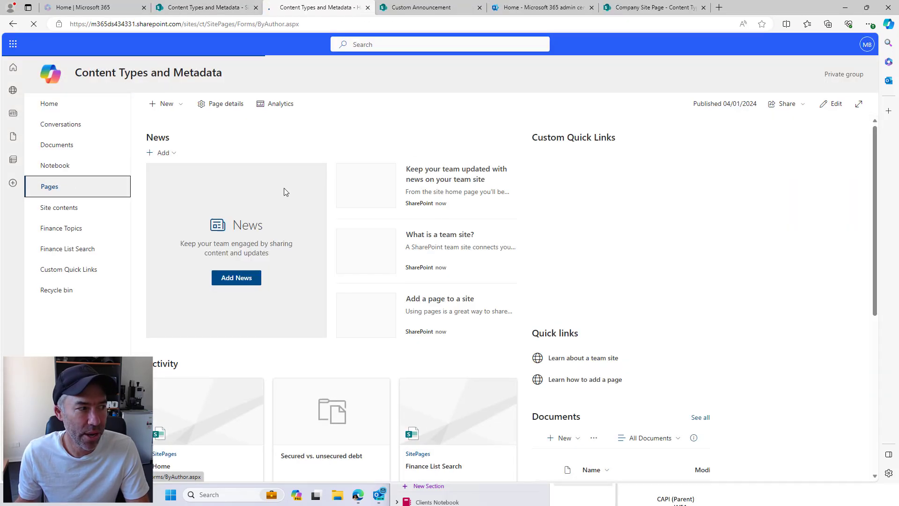
pyautogui.click(47, 192)
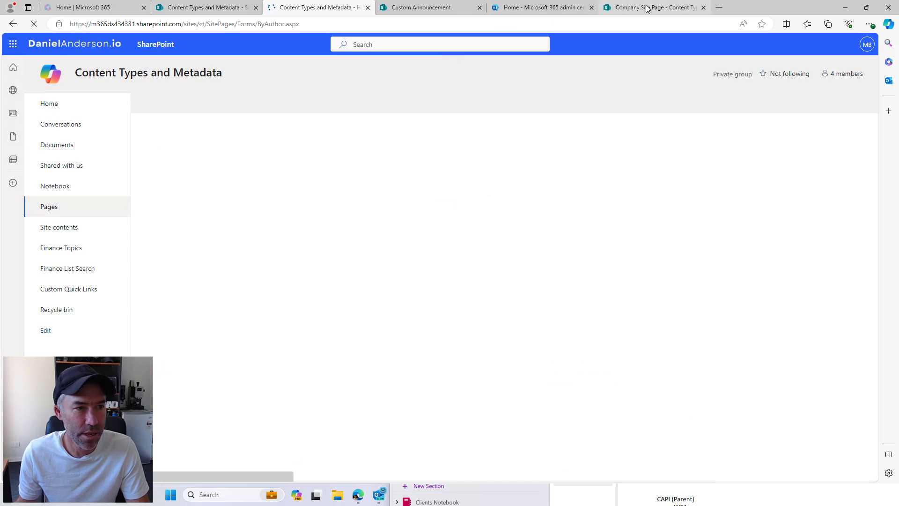
pyautogui.click(649, 8)
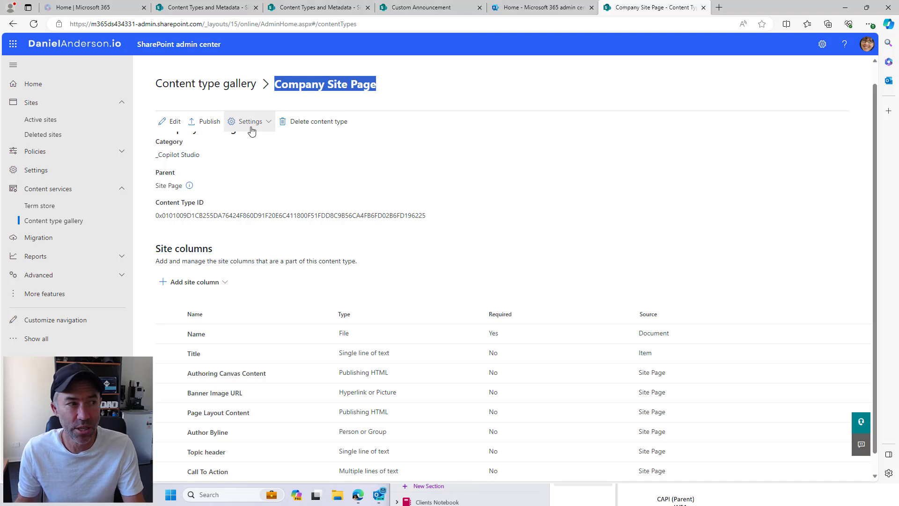
# Publish the Company Site Page content type to all sites and save the choice
pyautogui.click(344, 88)
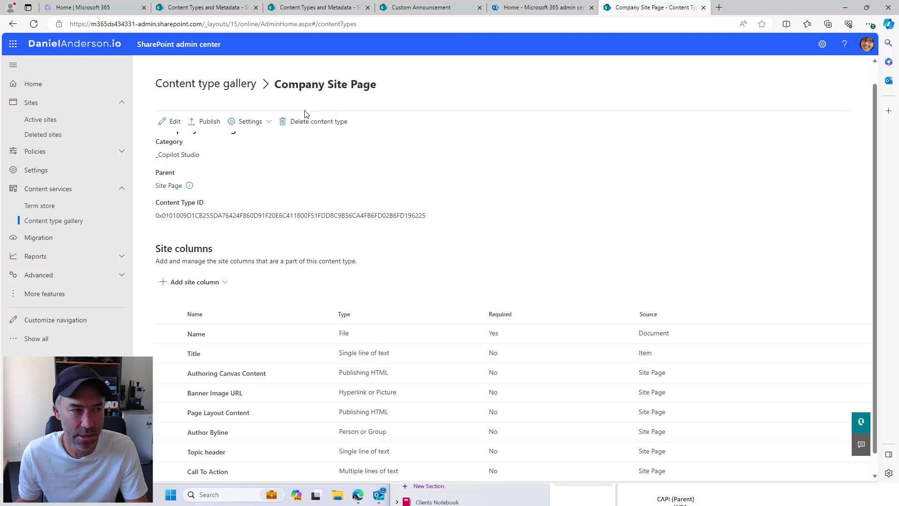
pyautogui.click(205, 121)
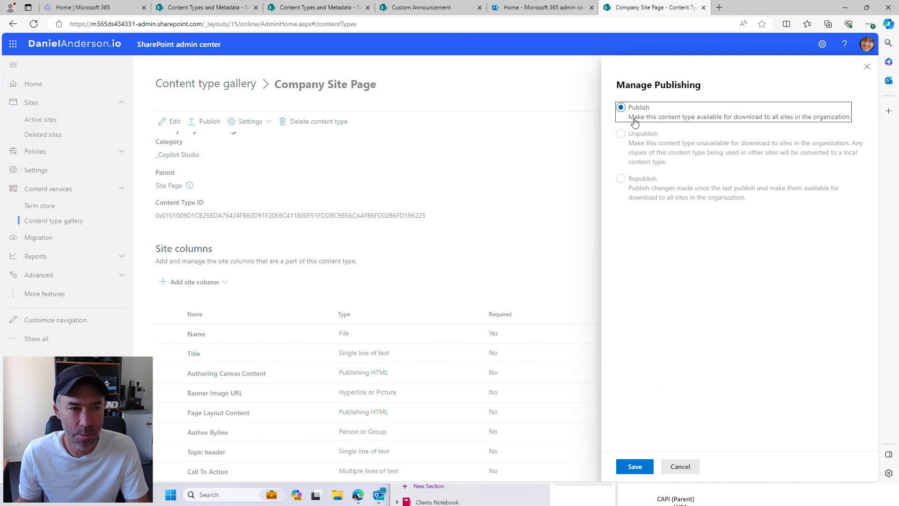
pyautogui.click(634, 467)
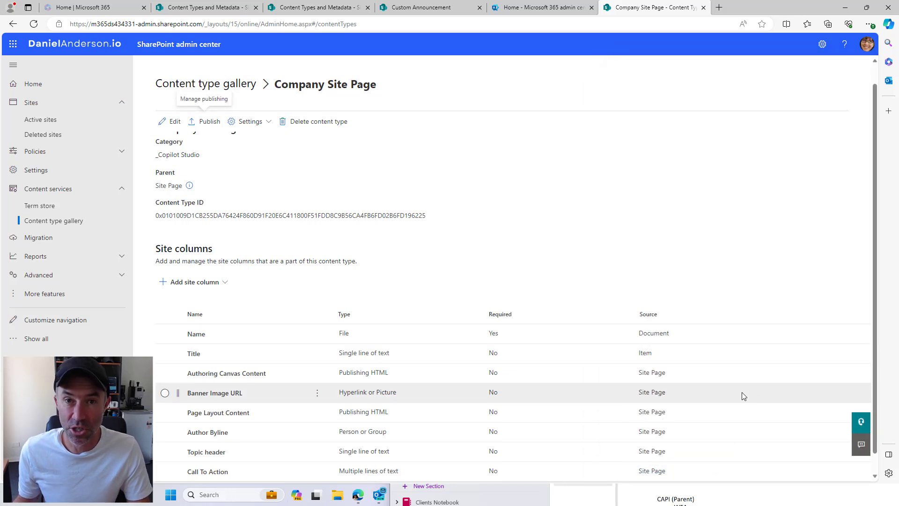
pyautogui.click(317, 11)
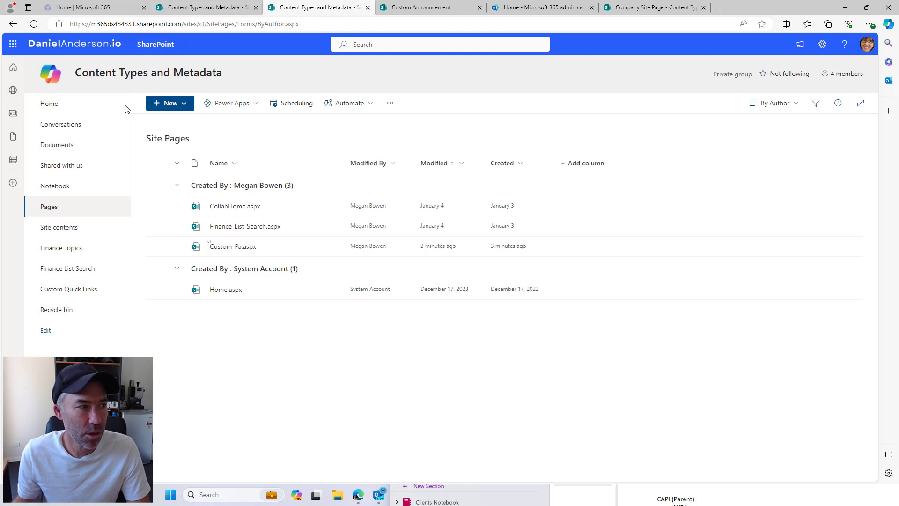
# Reload the Site Pages library and switch it to the All Pages view
pyautogui.click(33, 24)
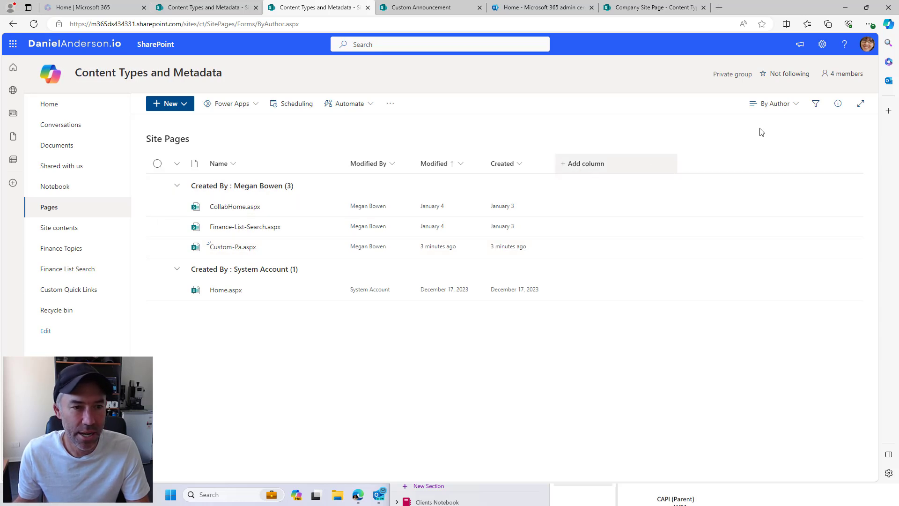
pyautogui.click(772, 103)
pyautogui.click(727, 186)
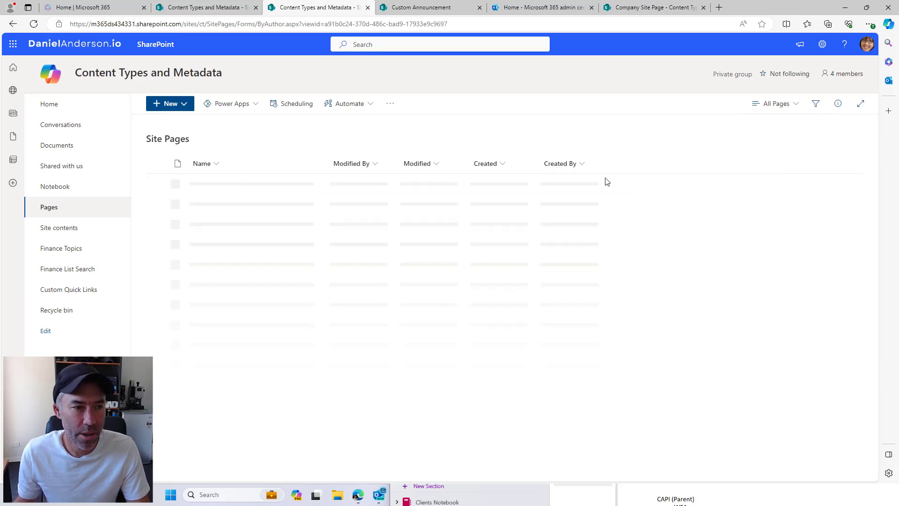
pyautogui.click(794, 104)
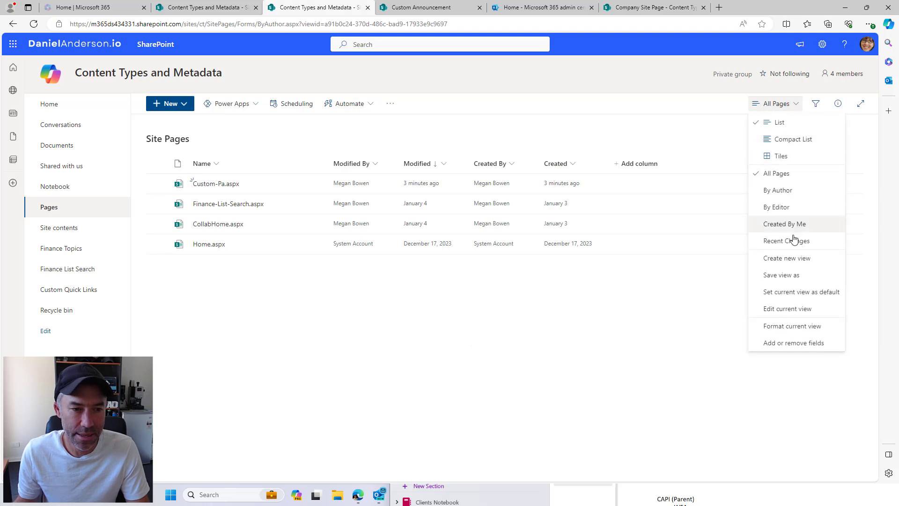
pyautogui.click(806, 293)
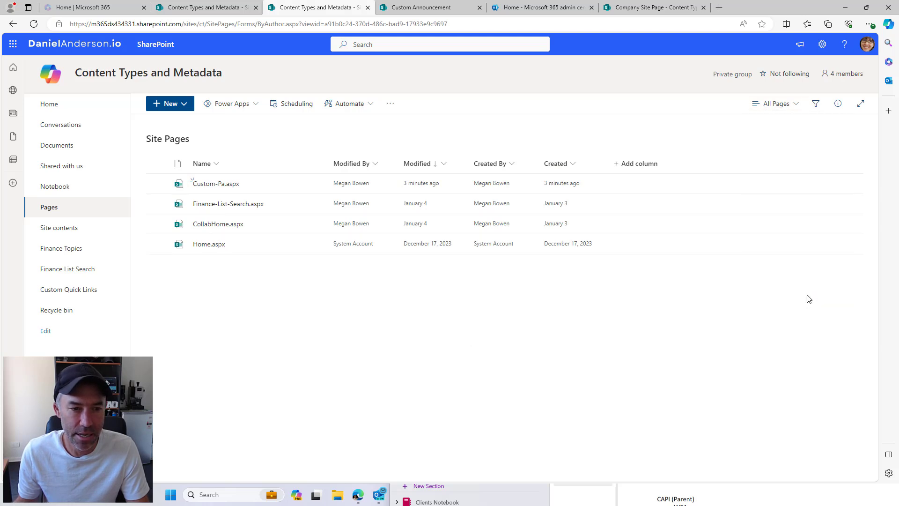
# Show the Content Type column in the All Pages view and apply it
pyautogui.click(637, 164)
pyautogui.scroll(-1, 661, 266)
pyautogui.click(527, 333)
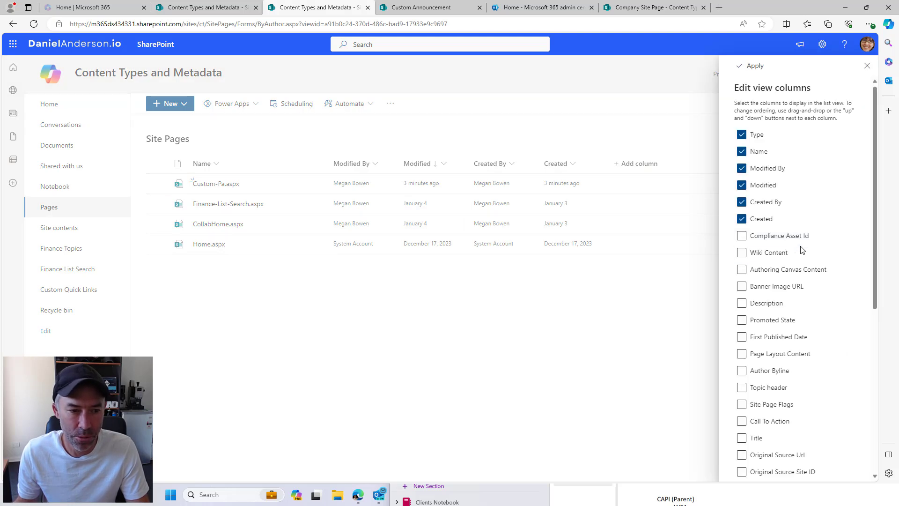
pyautogui.scroll(-5, 802, 250)
pyautogui.scroll(-2, 802, 249)
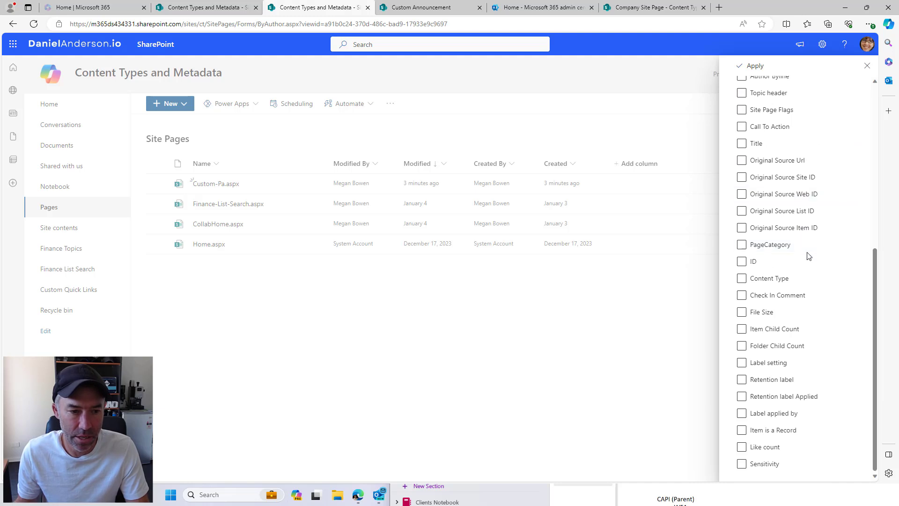
pyautogui.click(798, 295)
pyautogui.scroll(3, 802, 300)
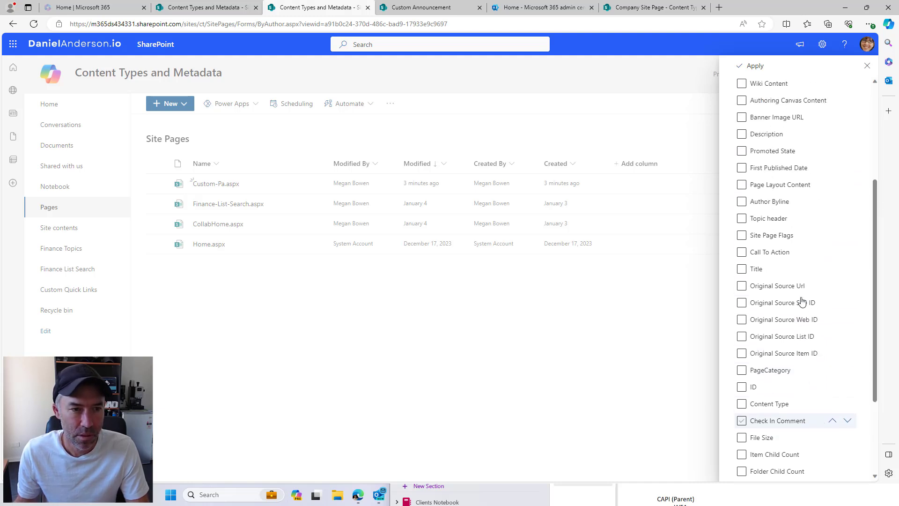
pyautogui.scroll(3, 801, 301)
pyautogui.scroll(1, 801, 301)
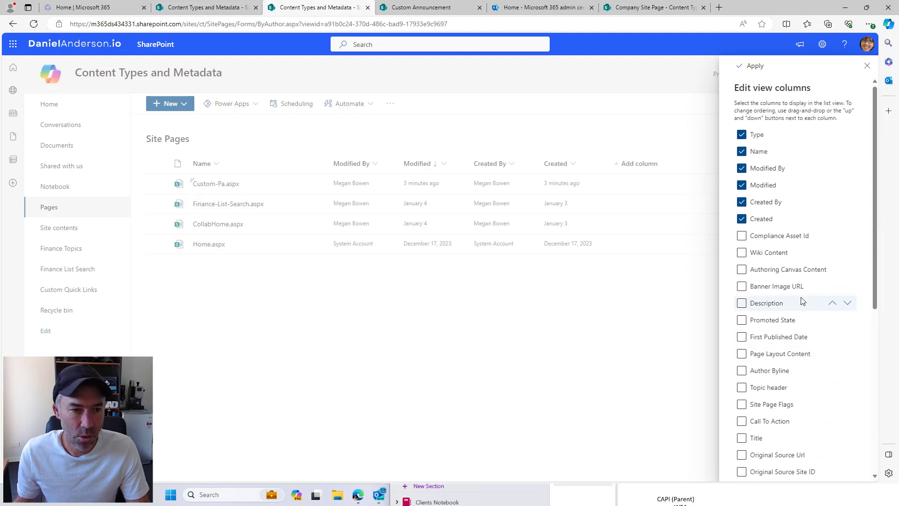
pyautogui.scroll(-3, 802, 301)
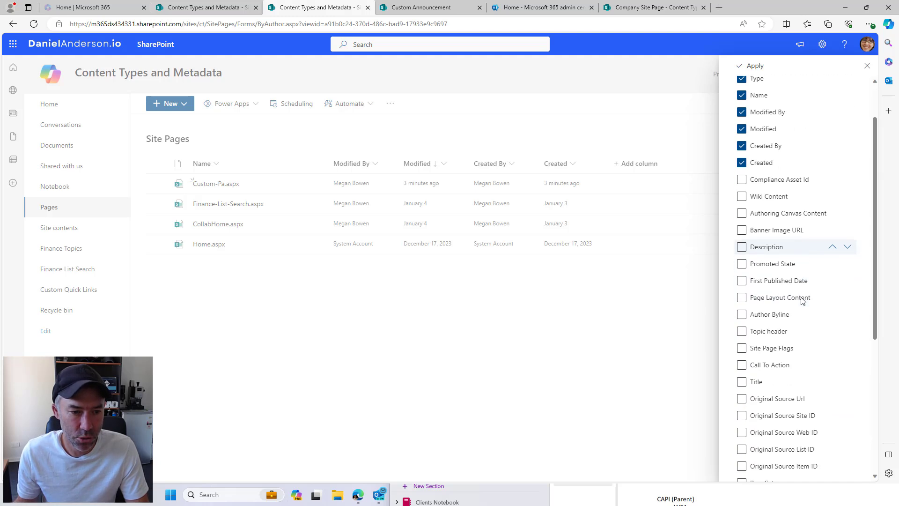
pyautogui.scroll(-1, 802, 301)
pyautogui.scroll(-1, 791, 307)
pyautogui.click(768, 329)
pyautogui.click(752, 66)
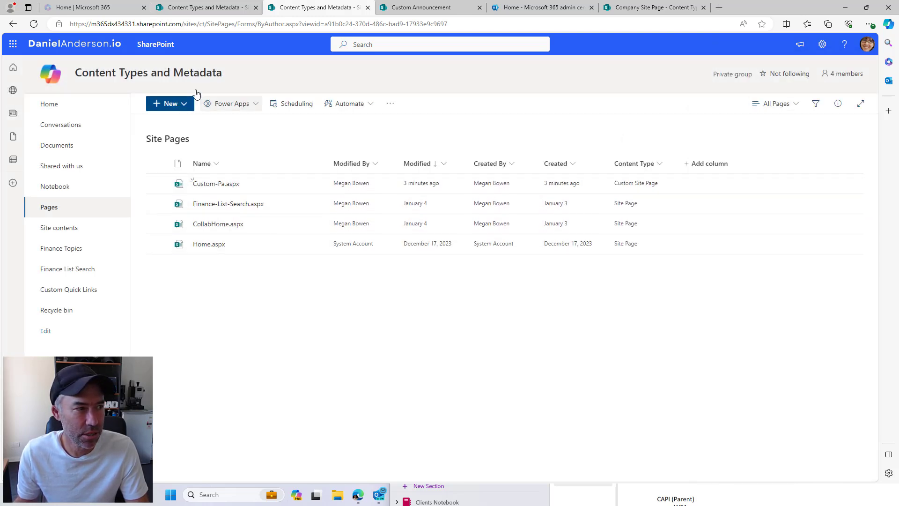
# Add Company Site Page as a content type of Site Pages and confirm it appears under New
pyautogui.click(708, 165)
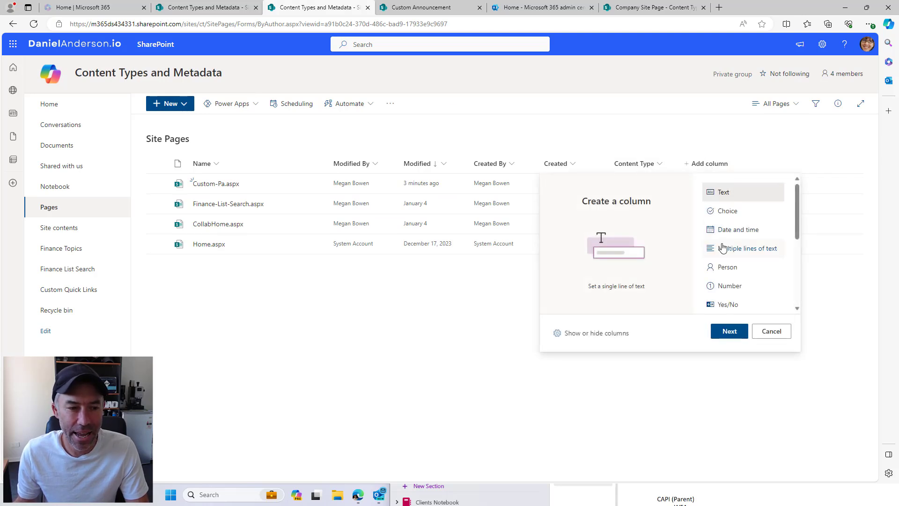
pyautogui.scroll(-3, 725, 248)
pyautogui.click(734, 280)
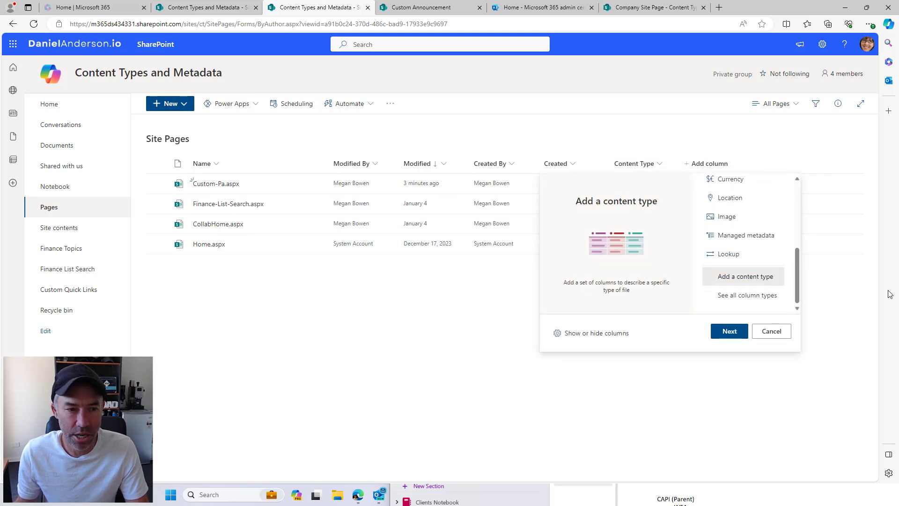
pyautogui.click(732, 334)
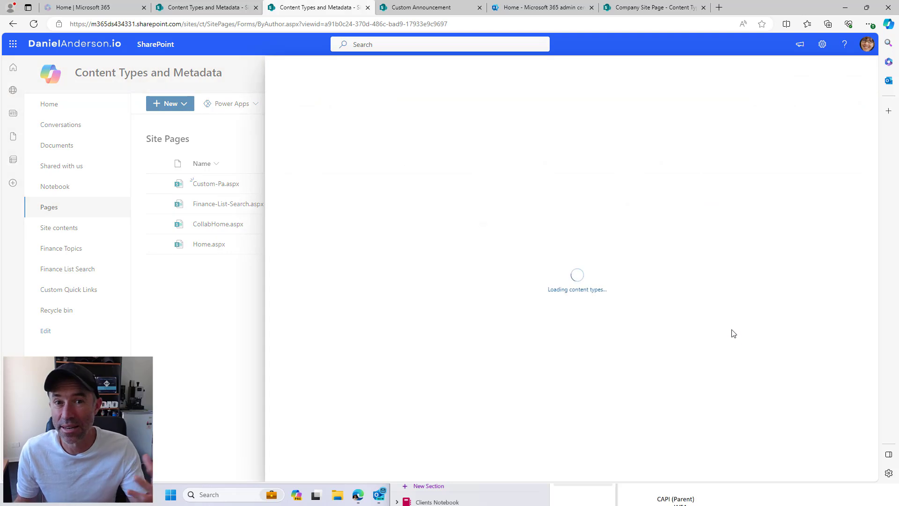
pyautogui.click(337, 123)
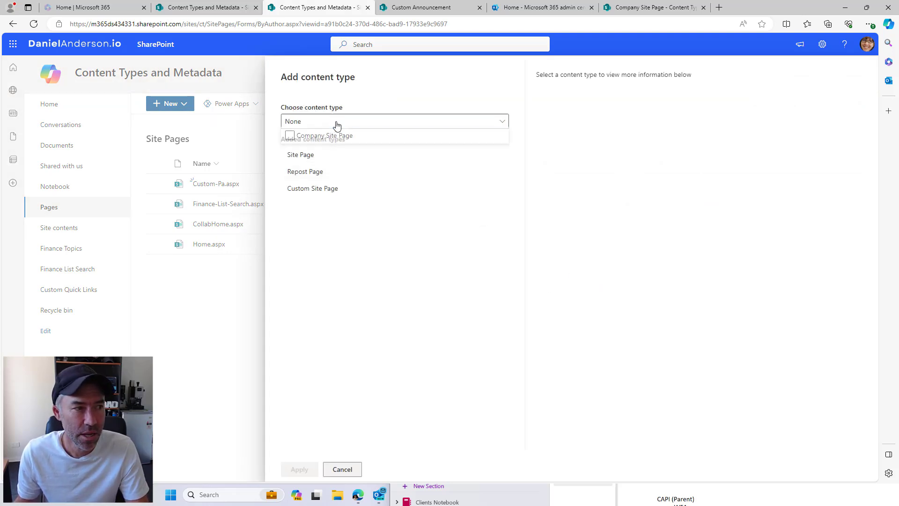
pyautogui.click(302, 141)
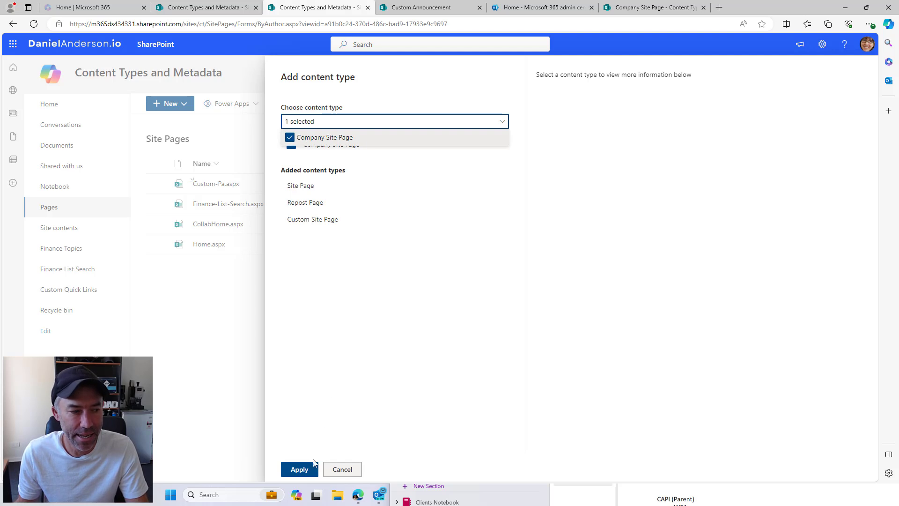
pyautogui.click(299, 469)
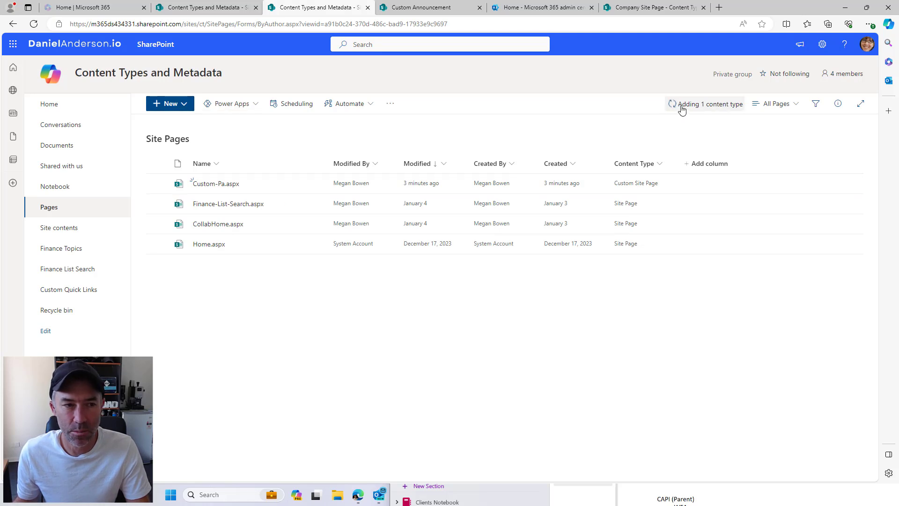
pyautogui.click(182, 106)
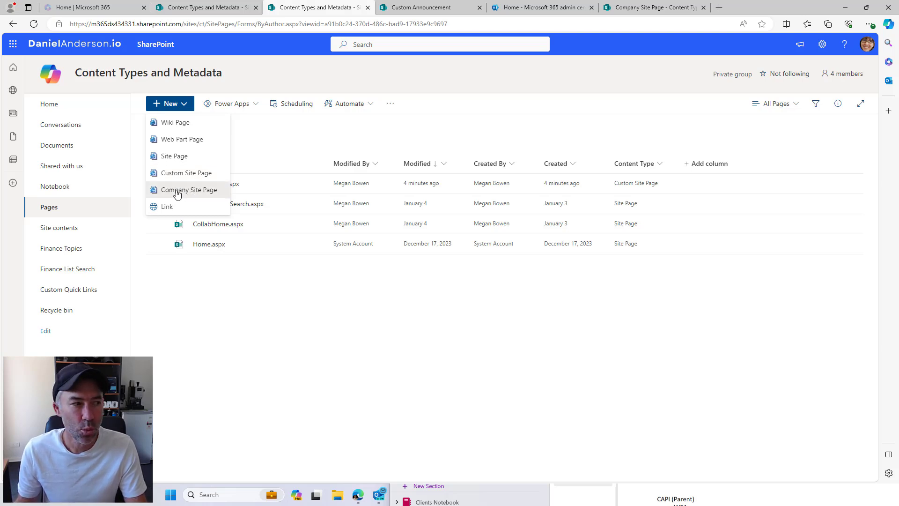
# Create a Company Site Page titled 'Company' with ReviewDate 28 January 2024
pyautogui.click(177, 195)
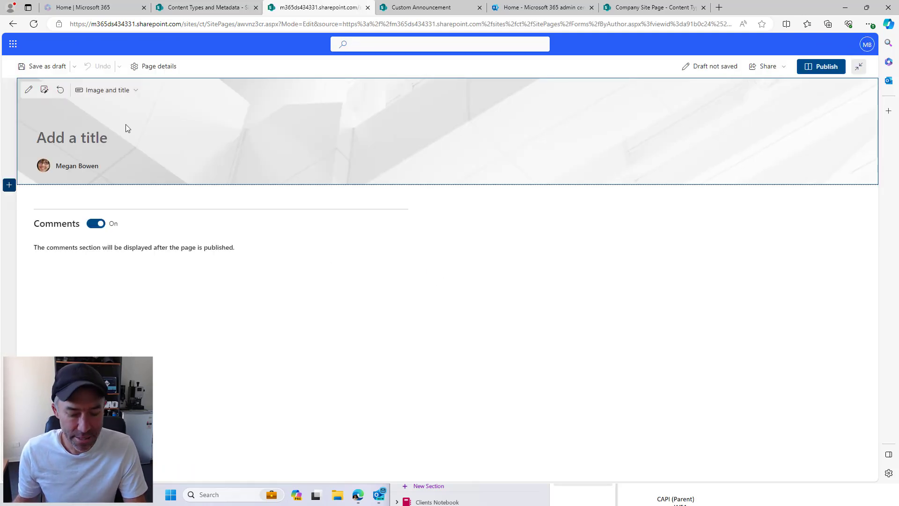
pyautogui.write('Company')
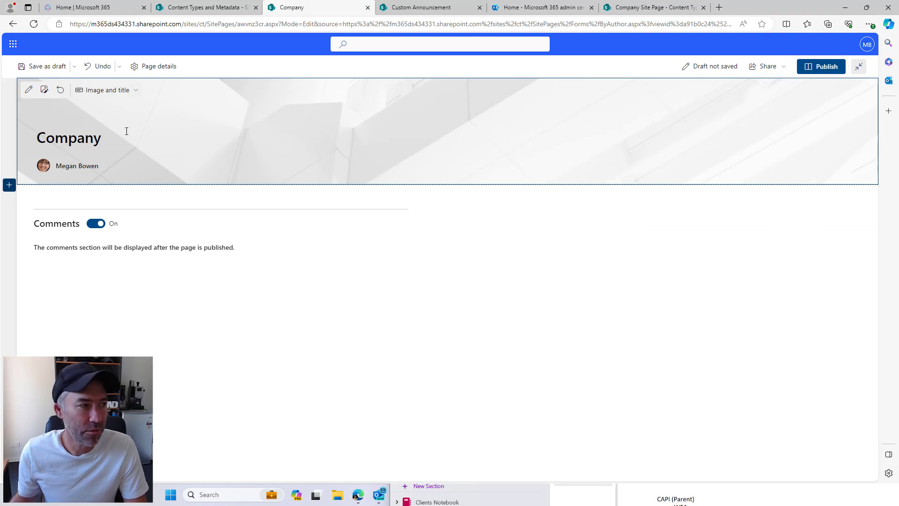
pyautogui.click(159, 66)
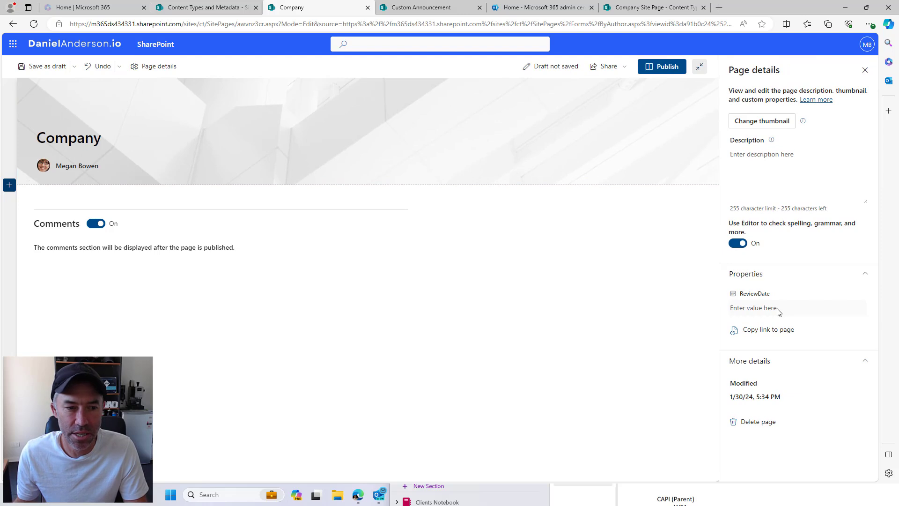
pyautogui.click(768, 309)
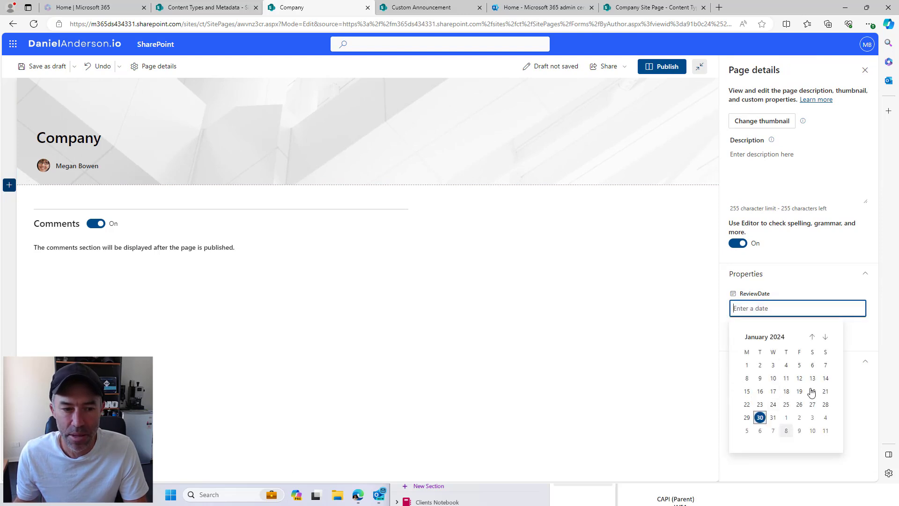
pyautogui.click(825, 404)
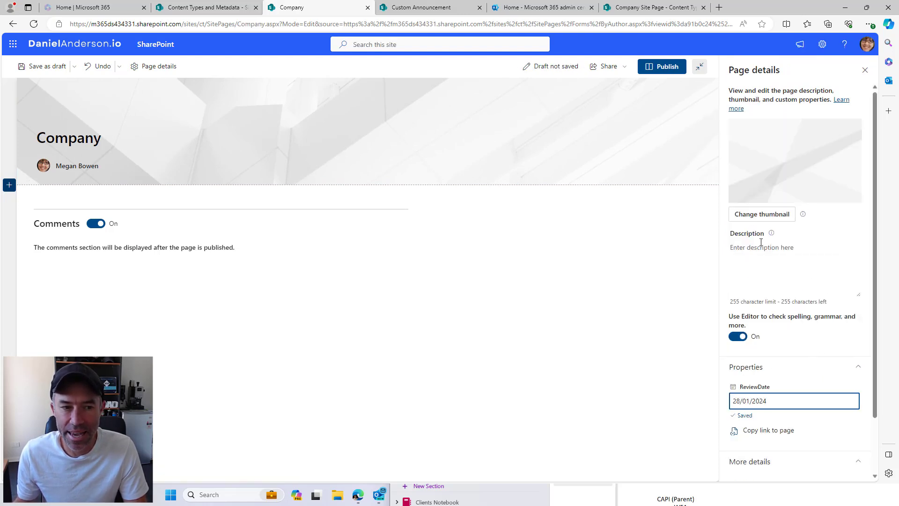